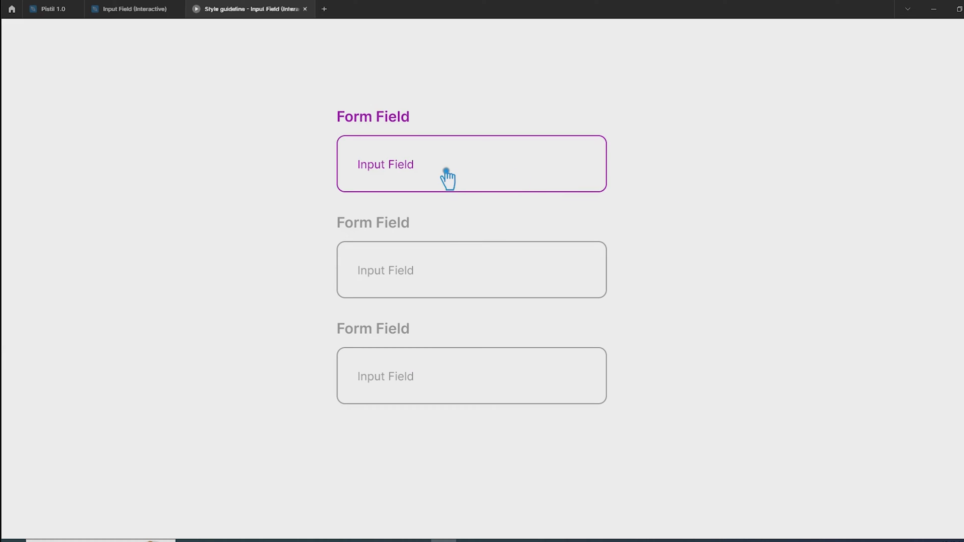
Test the interactive states of the three form fields in the finished prototype
left_click(441, 273)
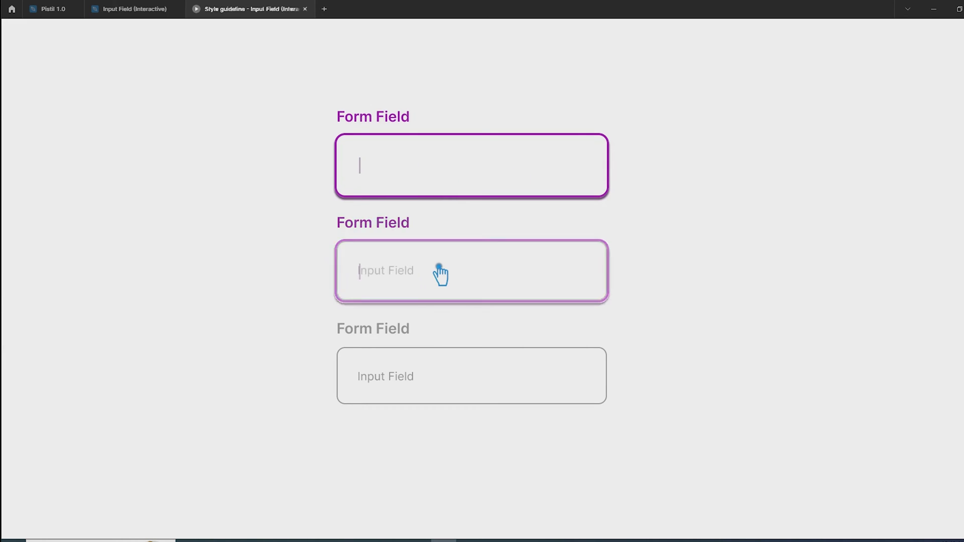
left_click(463, 185)
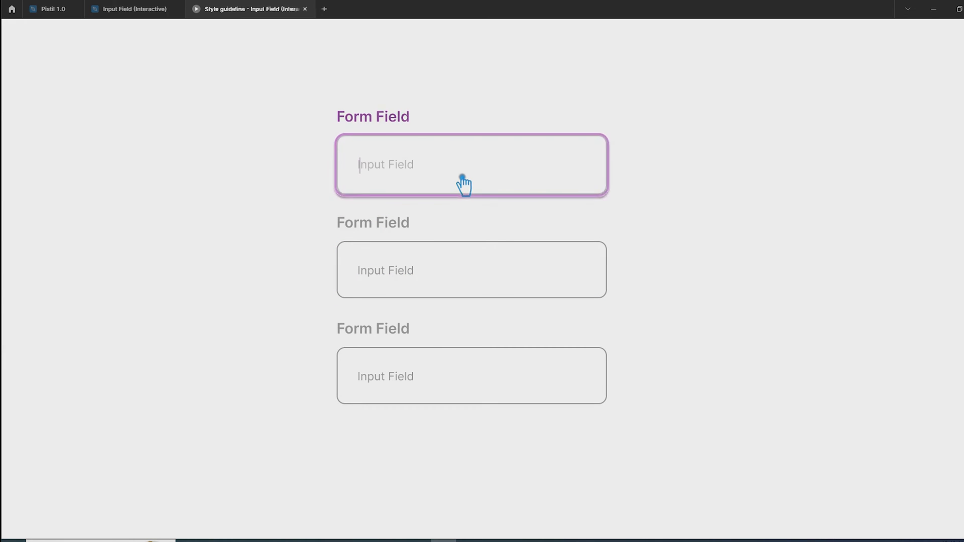
left_click(432, 289)
left_click(435, 380)
left_click(484, 186)
left_click(484, 179)
left_click(484, 179)
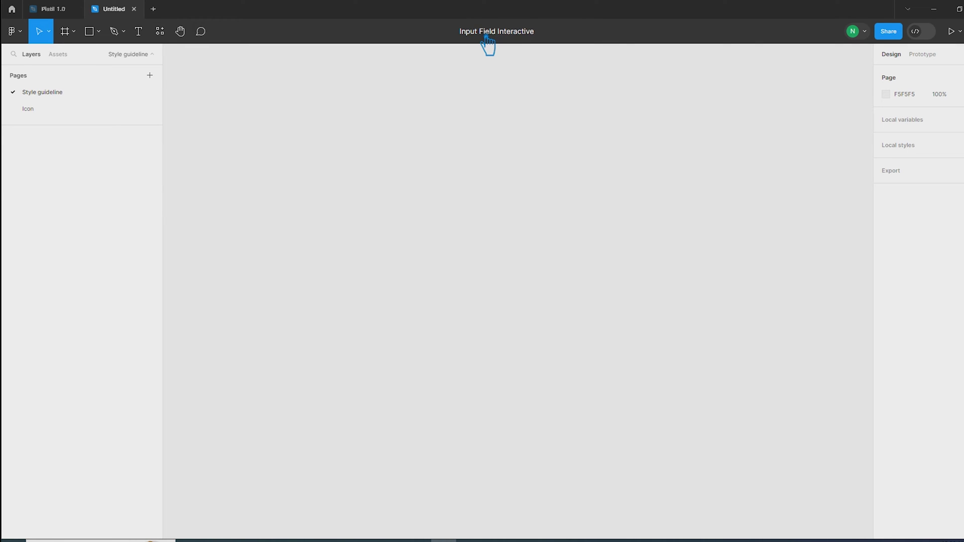
Rename the file as "Input Field (Interactive)" and set the page background colour to DEDEDE
type(")")
left_click(552, 83)
left_click(887, 95)
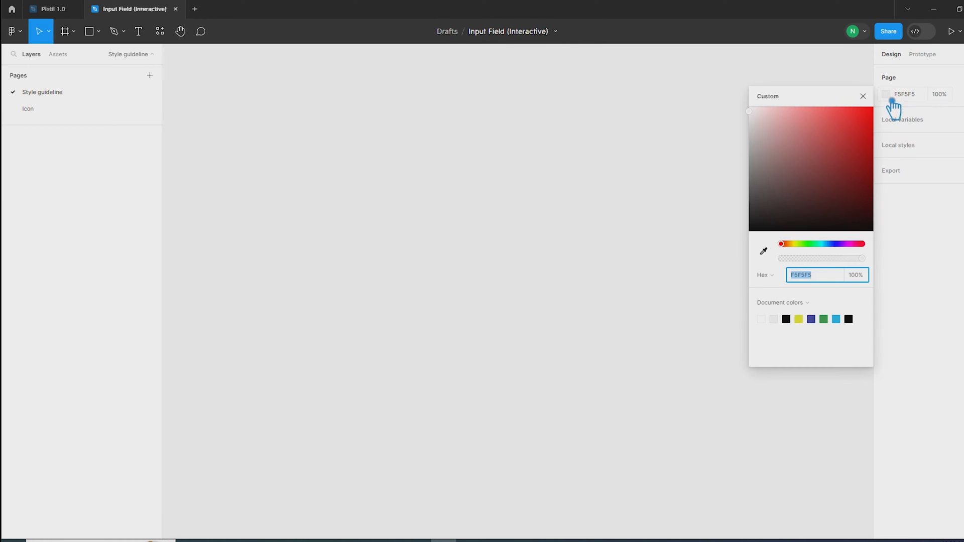
left_click(834, 245)
left_click_drag(749, 112, 751, 125)
left_click(646, 171)
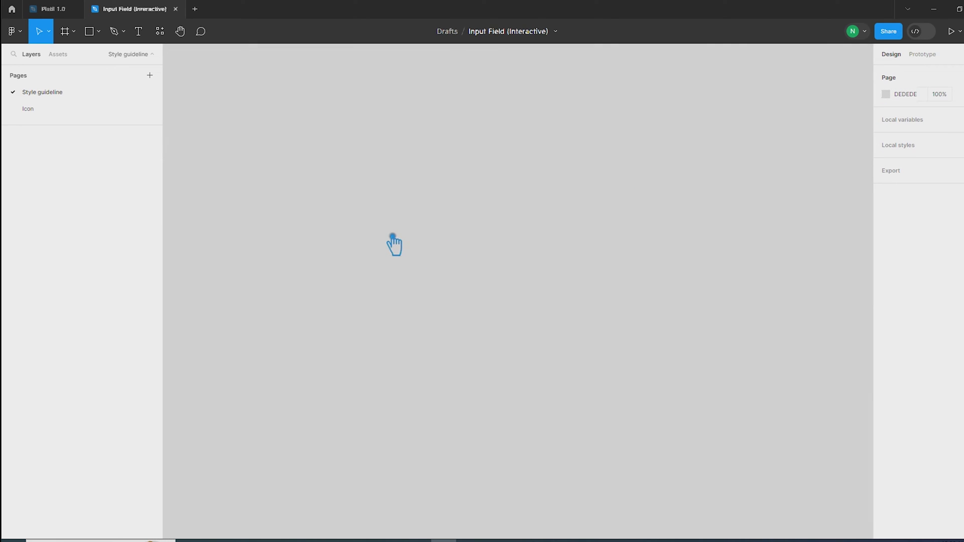
Draw a rectangle about 505 × 94 on the canvas and set its width to 230
left_click(99, 32)
left_click(62, 58)
left_click_drag(283, 183, 545, 232)
left_click(914, 115)
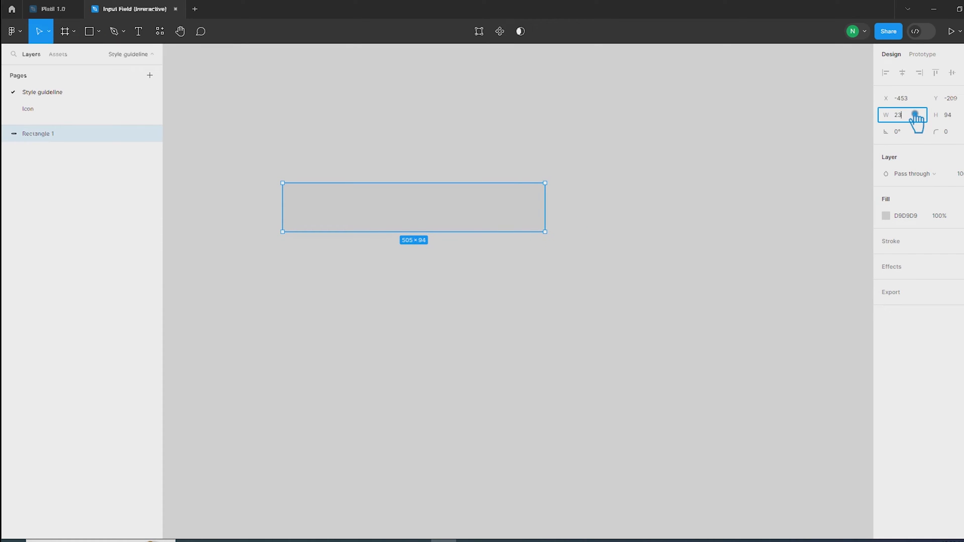
left_click(960, 118)
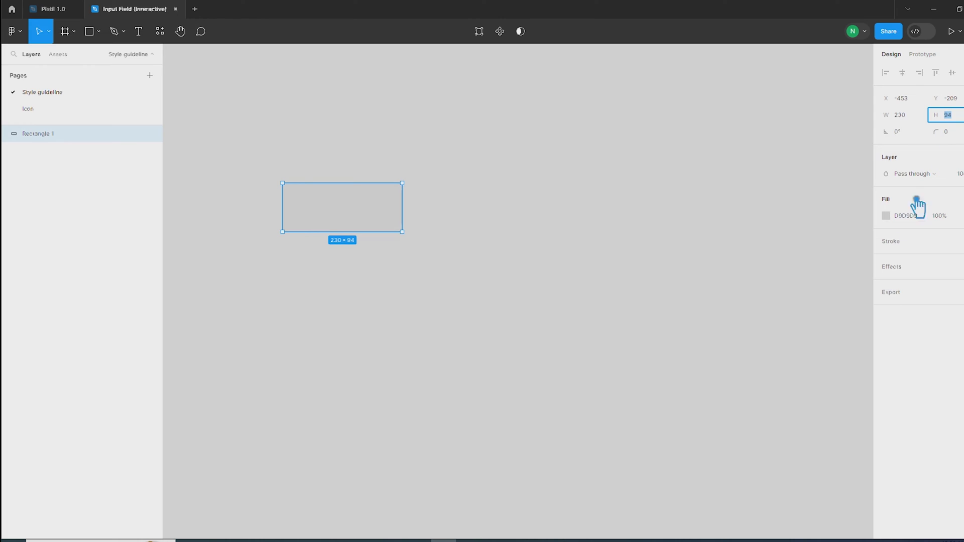
Give the rectangle a white FFFFFF fill and set its height to 60
left_click(888, 217)
left_click_drag(765, 278, 754, 251)
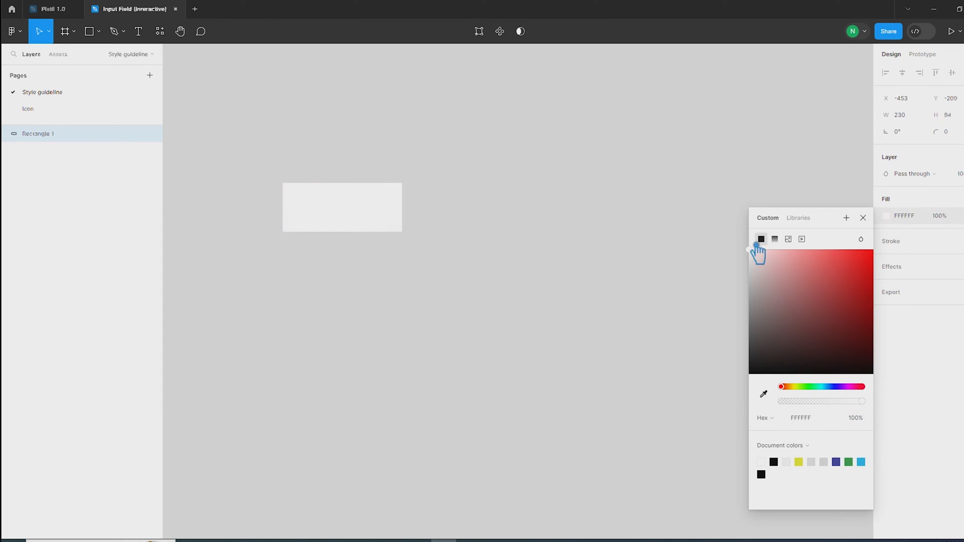
left_click(883, 220)
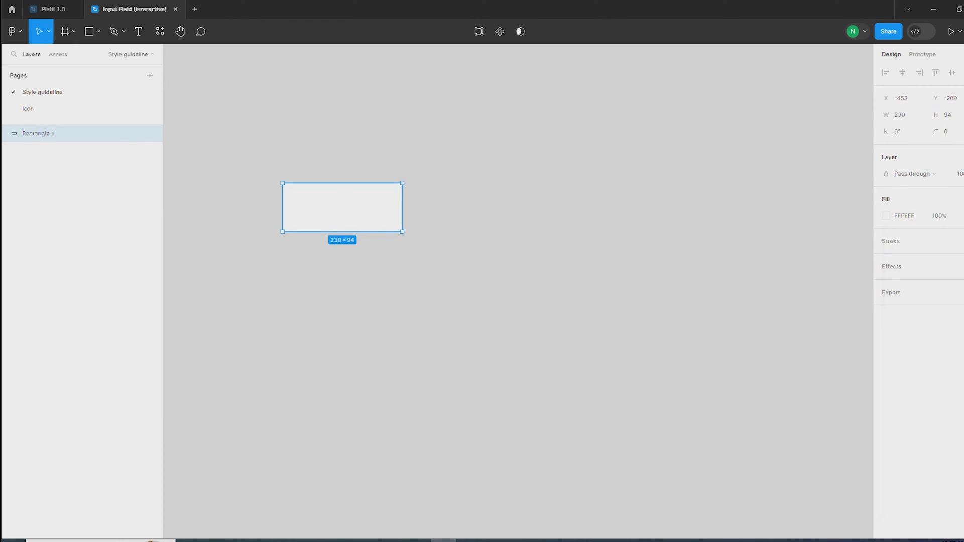
left_click(363, 260)
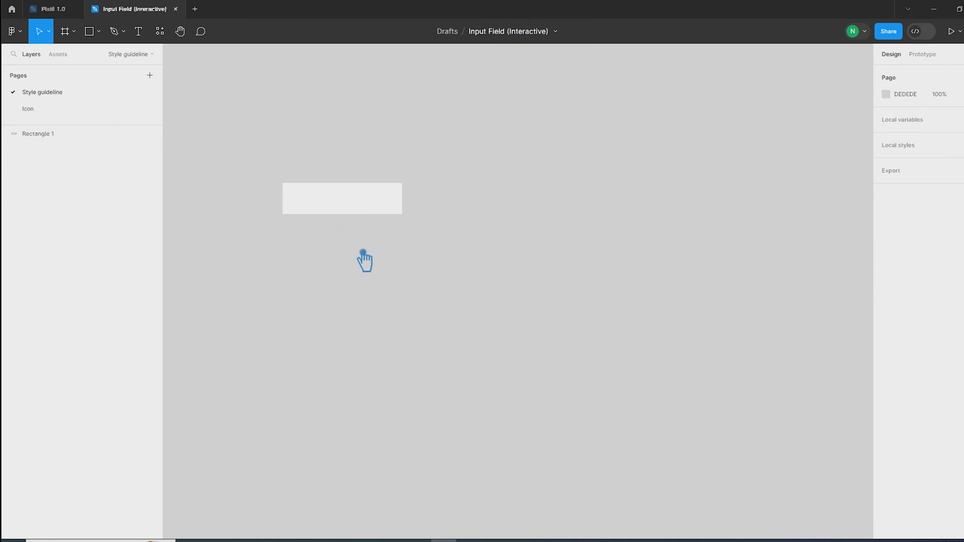
Add the text "Form Field" inside the rectangle near its left edge
scroll(291, 213, "up", 5)
scroll(527, 282, "left", 2)
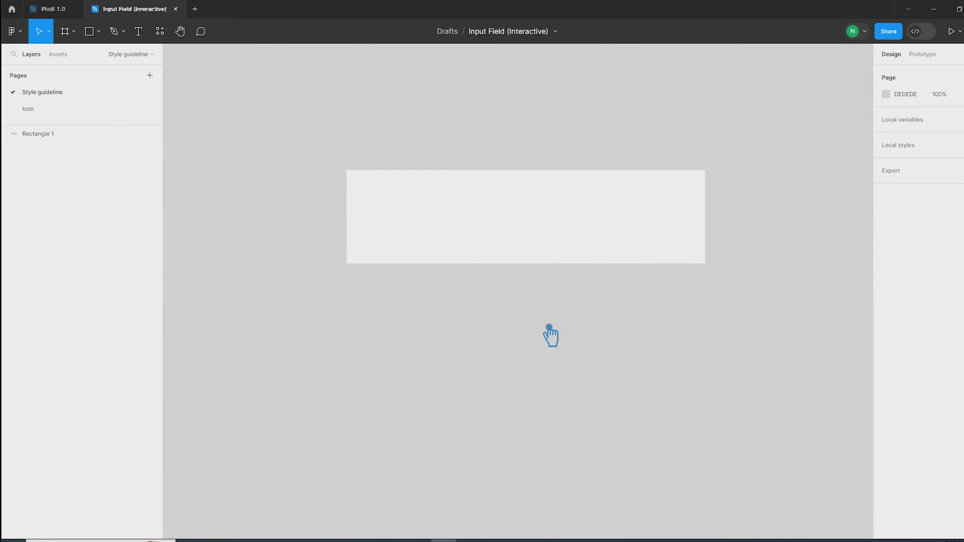
left_click(139, 31)
left_click(382, 212)
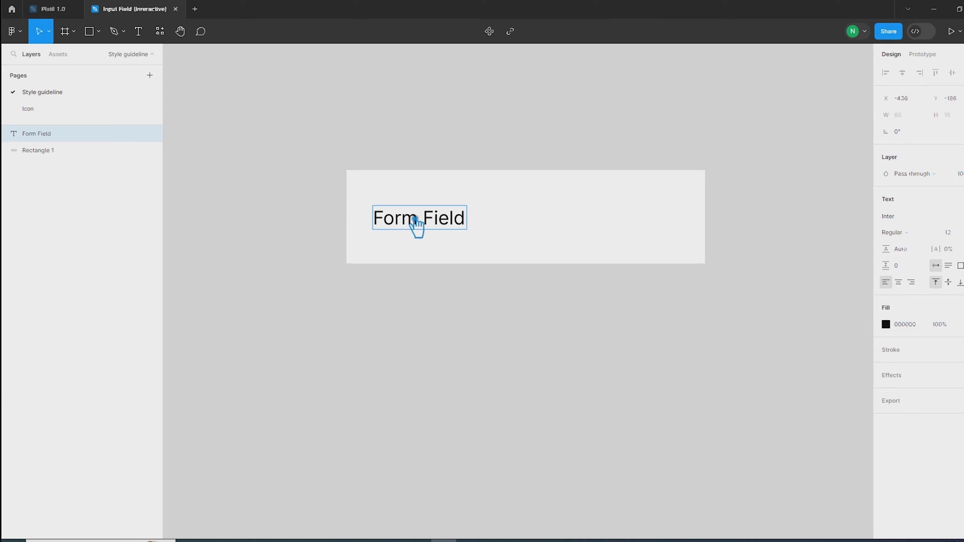
key("Escape")
Format the "Form Field" text as Semi Bold with a font size of 14
left_click(914, 234)
left_click(929, 257)
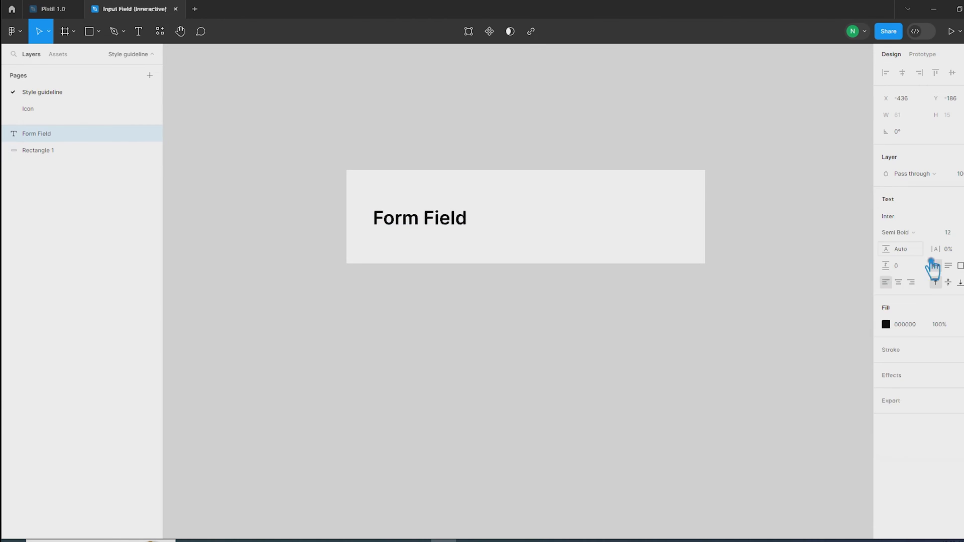
key("Up")
key("Up")
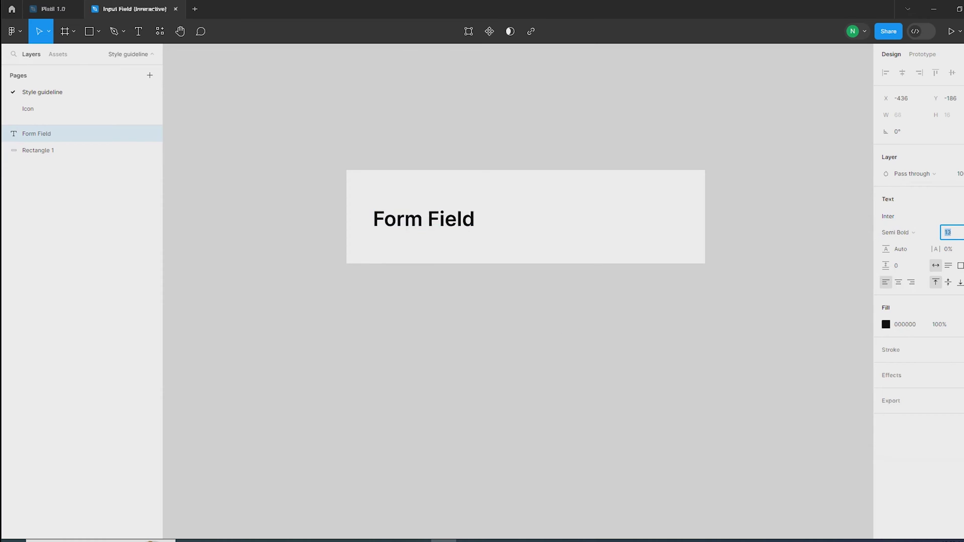
Align the vertical centres of the "Form Field" text and the rectangle
left_click_drag(595, 334, 299, 139)
left_click(954, 73)
left_click(744, 166)
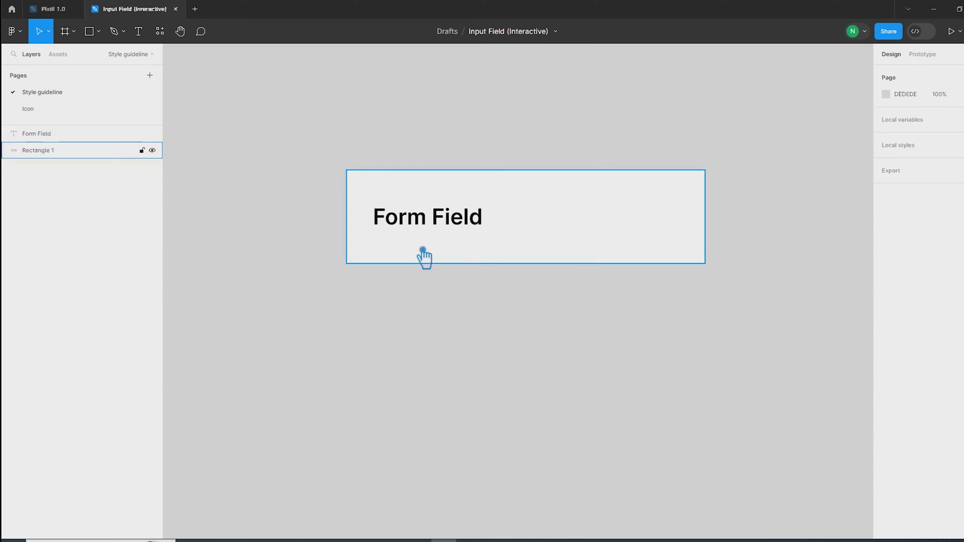
Shift the "Form Field" text 3 px inward so it sits 20 px from the rectangle's left edge
left_click(409, 221)
key("alt")
key("alt+Right")
key("alt+Right")
key("alt+Right")
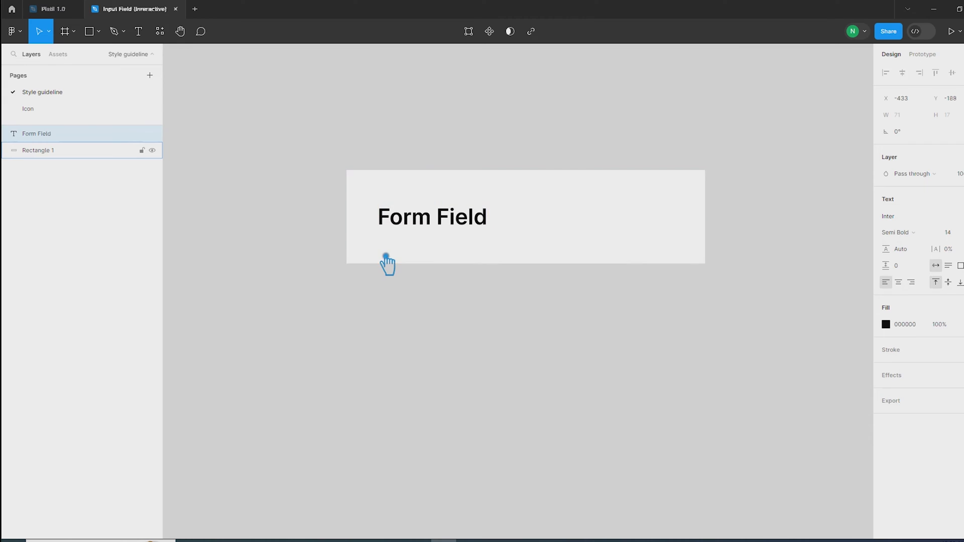
left_click(558, 254, "shift")
key("shift+a")
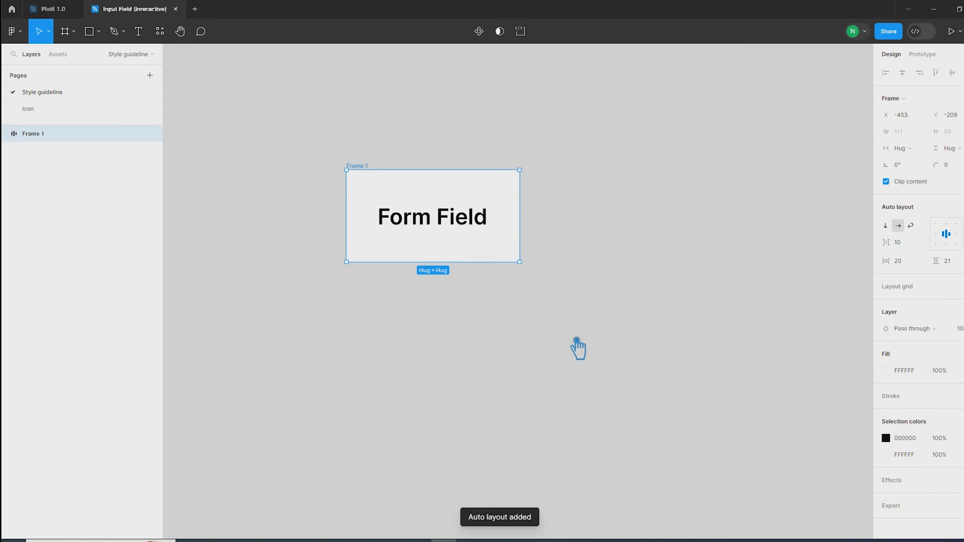
left_click(559, 347)
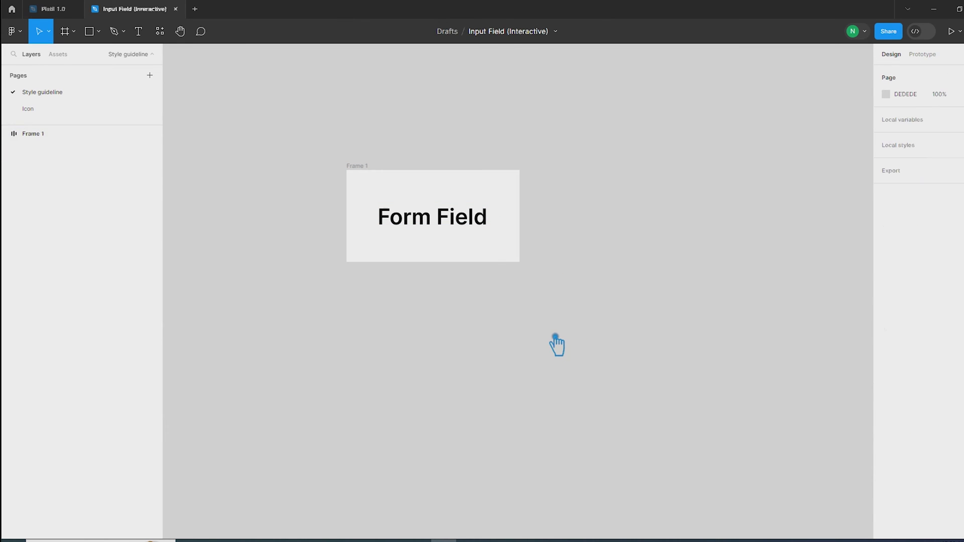
left_click(511, 202)
left_click_drag(521, 221, 654, 227)
key("ctrl+z")
key("ctrl+z")
key("ctrl+z")
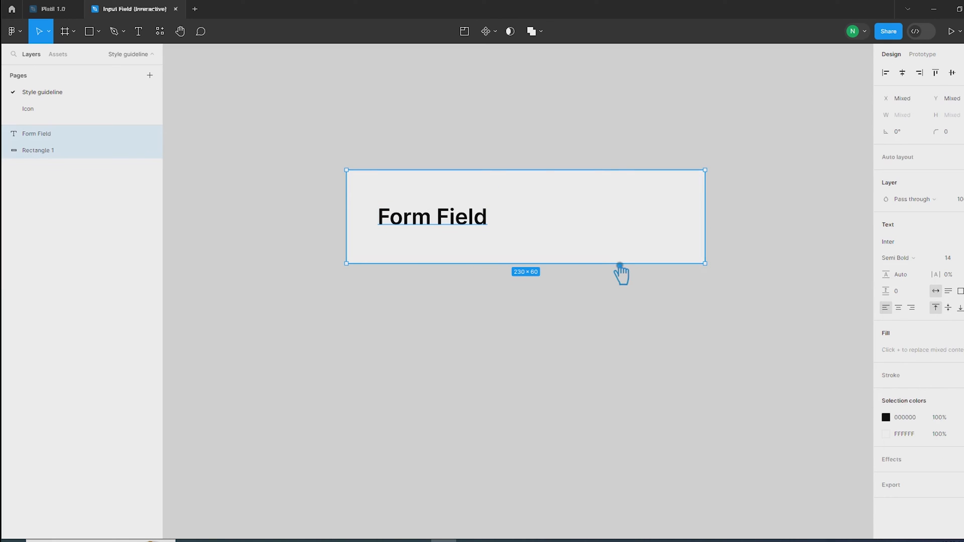
Wrap the text and rectangle in an auto layout frame and set the frame's width to 260
key("shift+a")
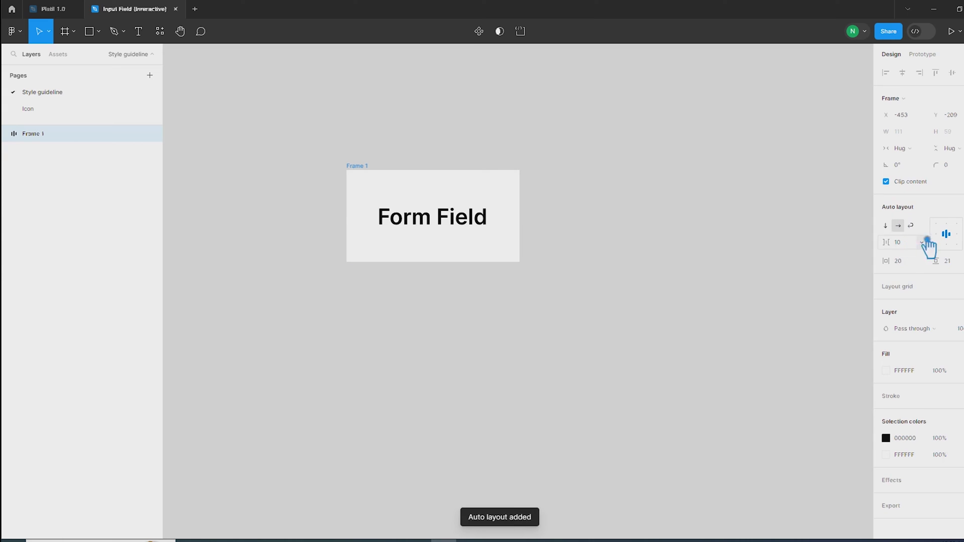
left_click_drag(528, 221, 717, 235)
left_click(917, 132)
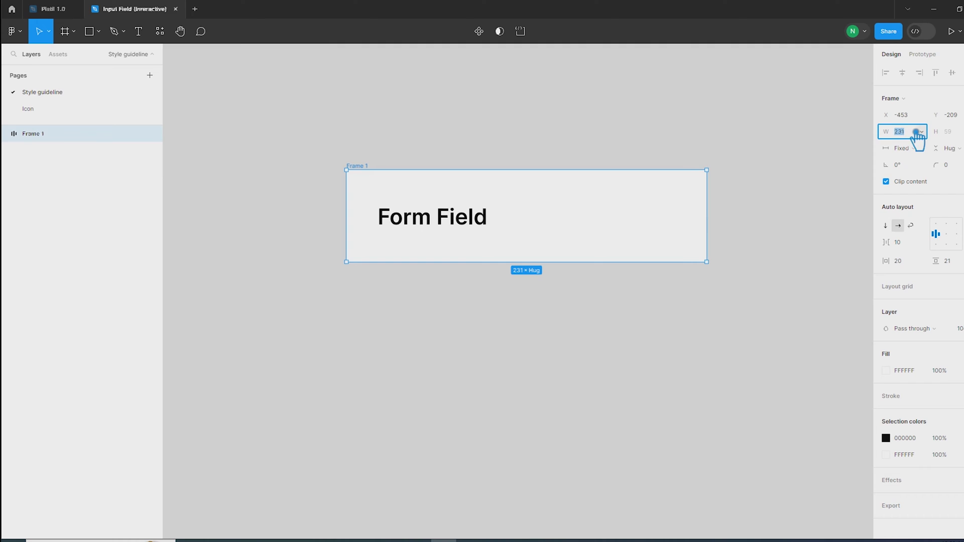
type("26")
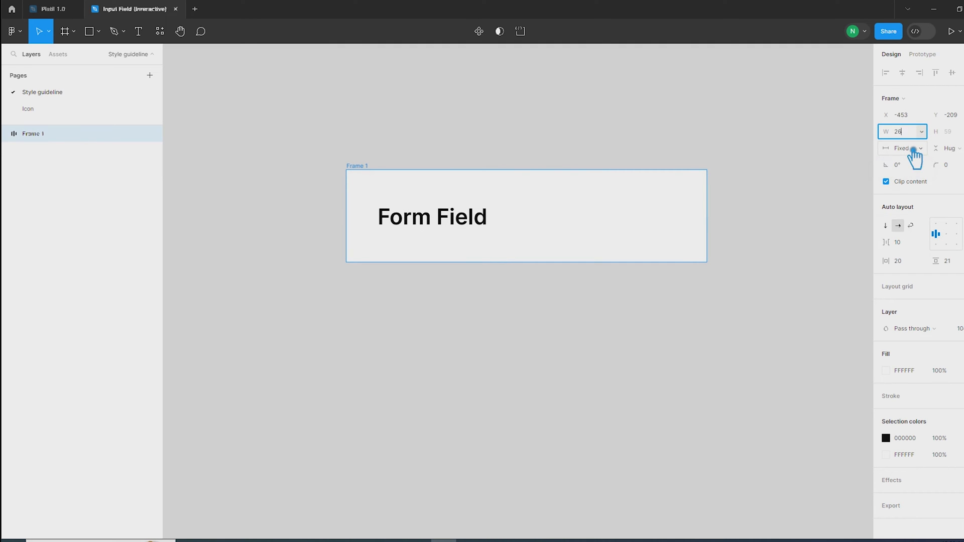
type("0")
key("Return")
left_click(588, 353)
Place a copy of the "Form Field" text above the frame, flush with the frame's left edge
left_click(423, 226)
left_click_drag(423, 226, 406, 145)
left_click(560, 130)
left_click(423, 124)
Change the text inside the frame to "Input Field"
double_click(448, 222)
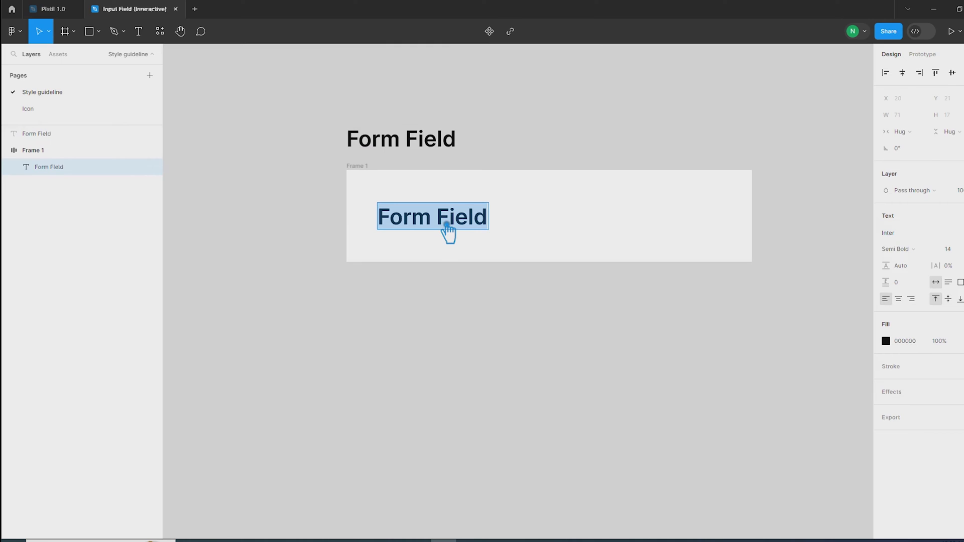
left_click(446, 224)
left_click_drag(433, 224, 358, 205)
type("Input")
key("Escape")
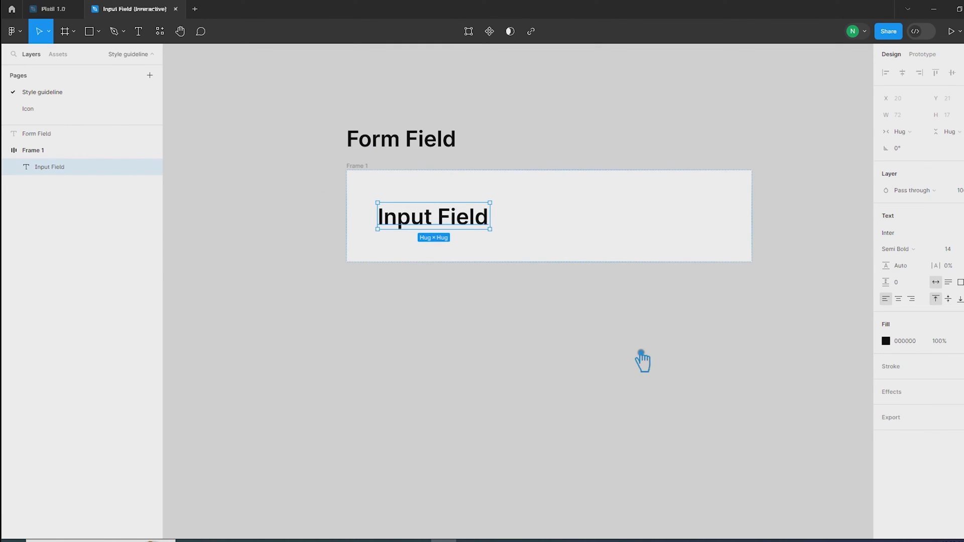
Format the "Input Field" text as Regular weight with a font size of 11
left_click(896, 249)
left_click(889, 185)
left_click(909, 249)
left_click(891, 284)
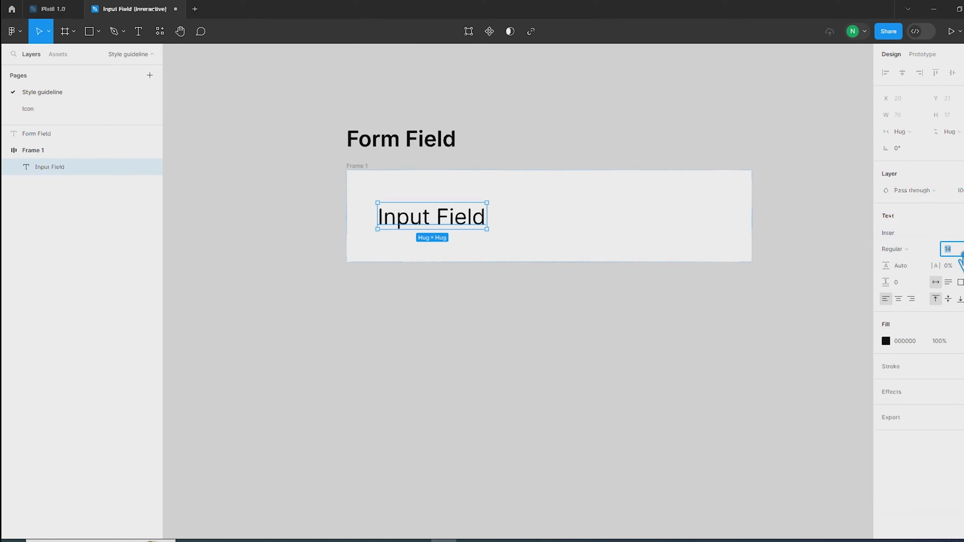
key("Down")
key("Down")
key("Down")
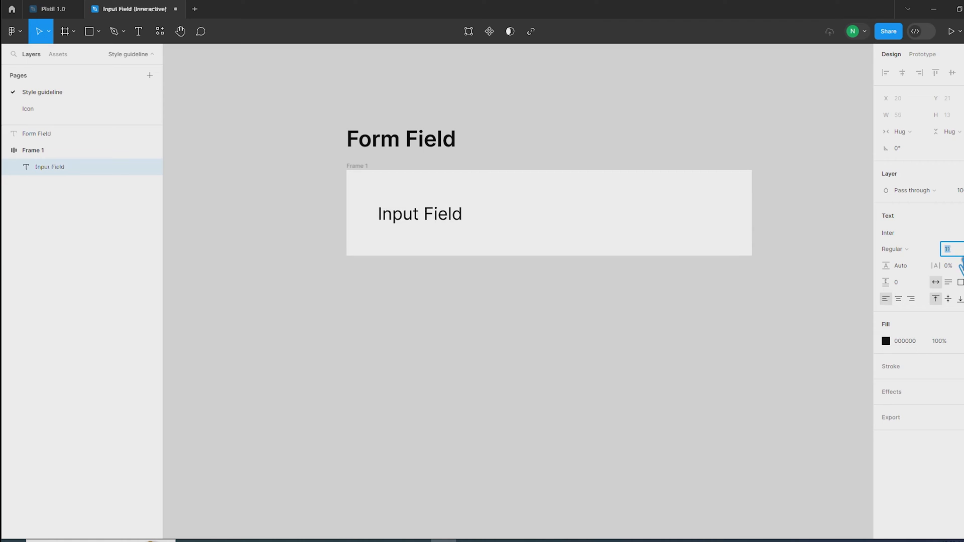
left_click(422, 323)
Replace the frame's fill with a black 1 px inside stroke and set its corner radius to 8
left_click(513, 246)
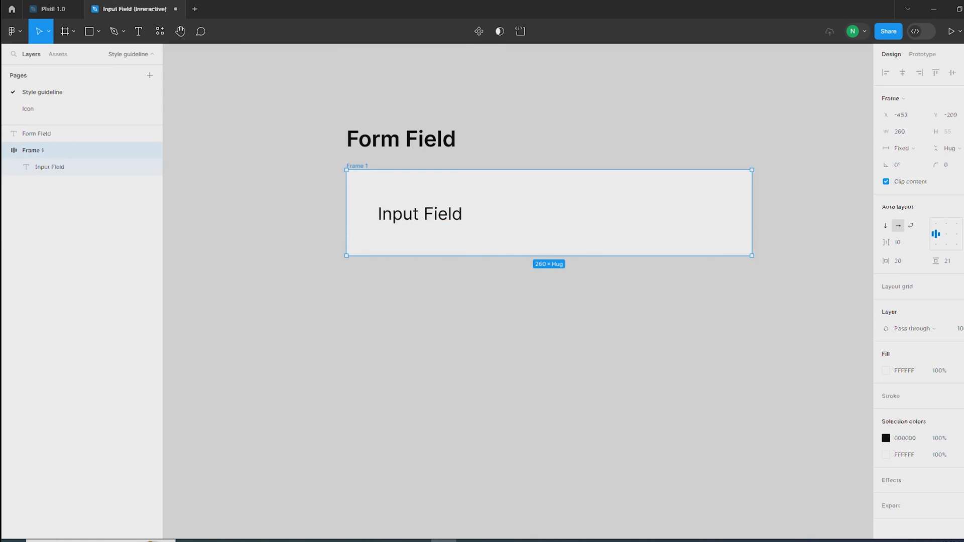
left_click(963, 371)
left_click(963, 380)
left_click(962, 168)
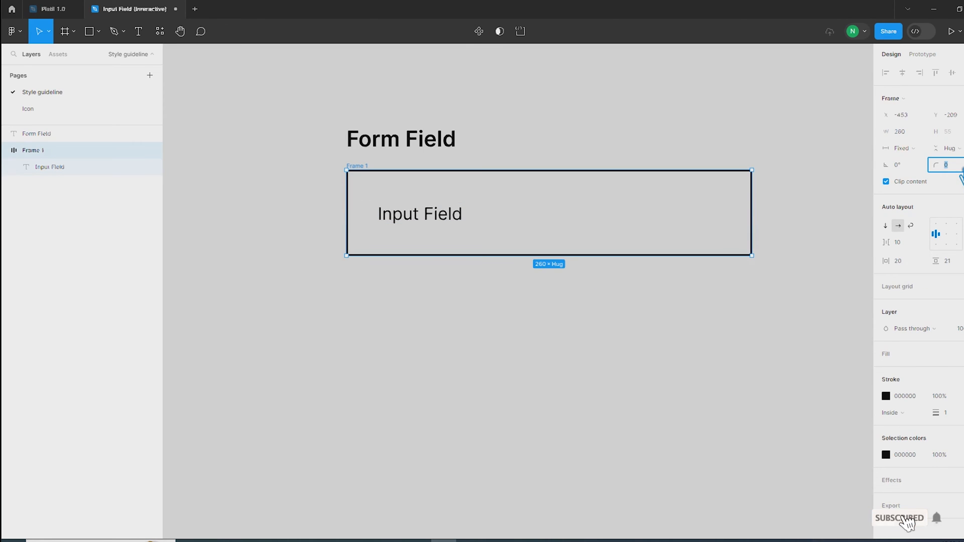
type("12")
left_click(566, 345)
Set the vertical spacing between the "Form Field" label and the frame to 10, and wrap both in auto layout
left_click(418, 204)
left_click(404, 149, "shift")
left_click(925, 183)
type("5")
key("Return")
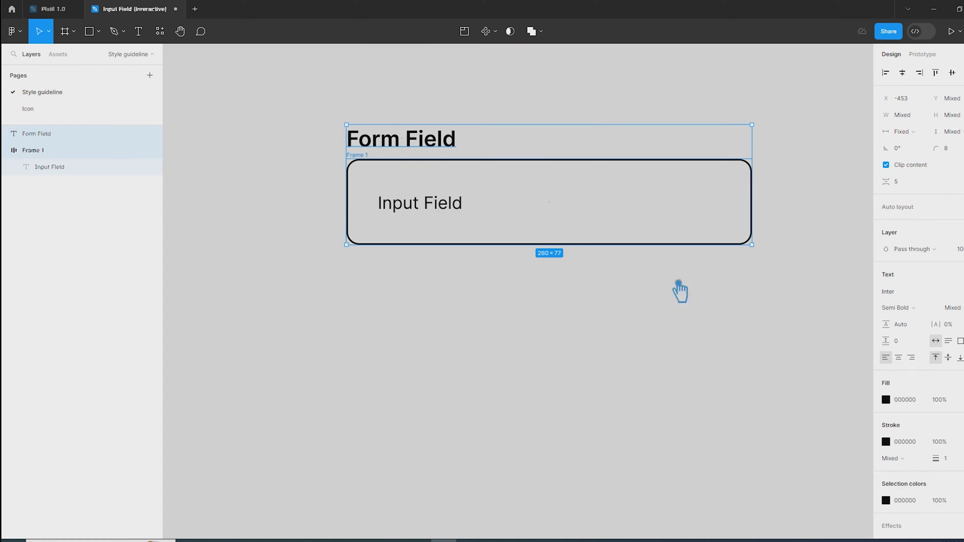
left_click(915, 190)
type("1")
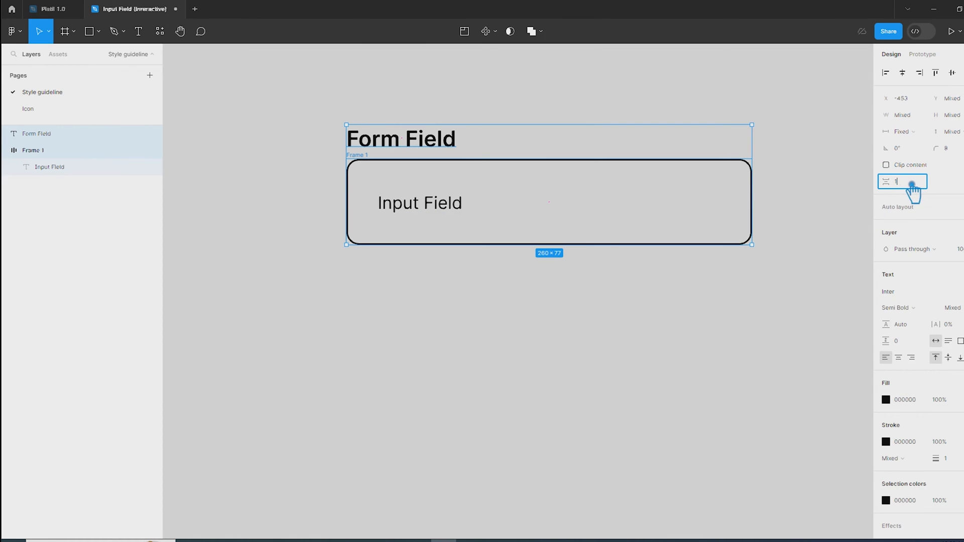
type("0")
key("Return")
key("shift+a")
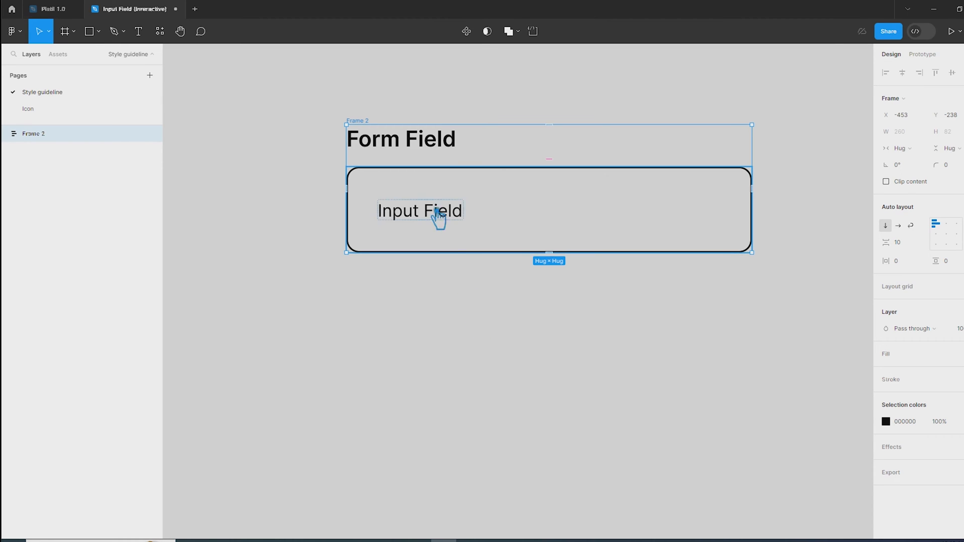
Turn the form field frame into a component and add two more variants to it
left_click(466, 31)
left_click(481, 40)
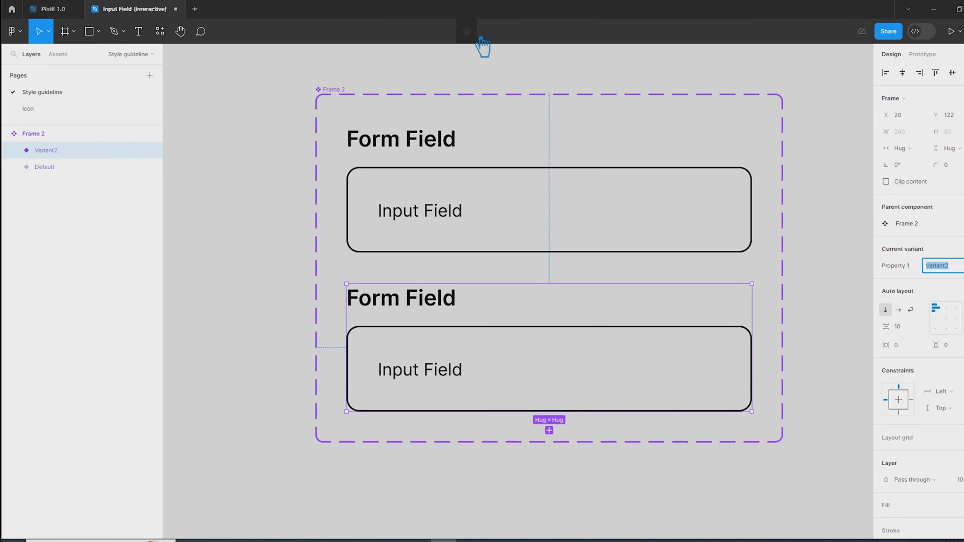
left_click(549, 431)
scroll(567, 422, "down", 3)
key("BackSpace")
left_click(750, 442)
key("shift+1")
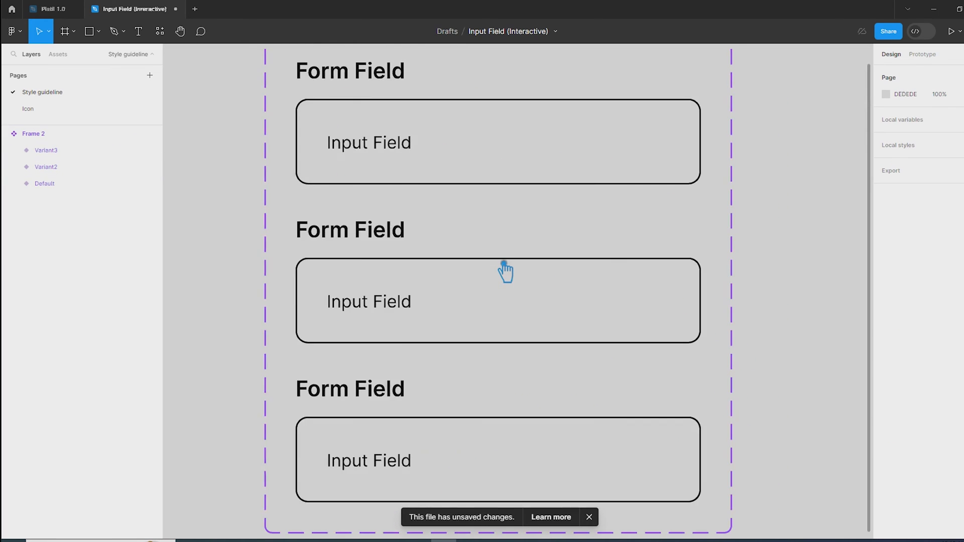
Set the opacity of the Default form field variant to 50%
left_click(454, 252)
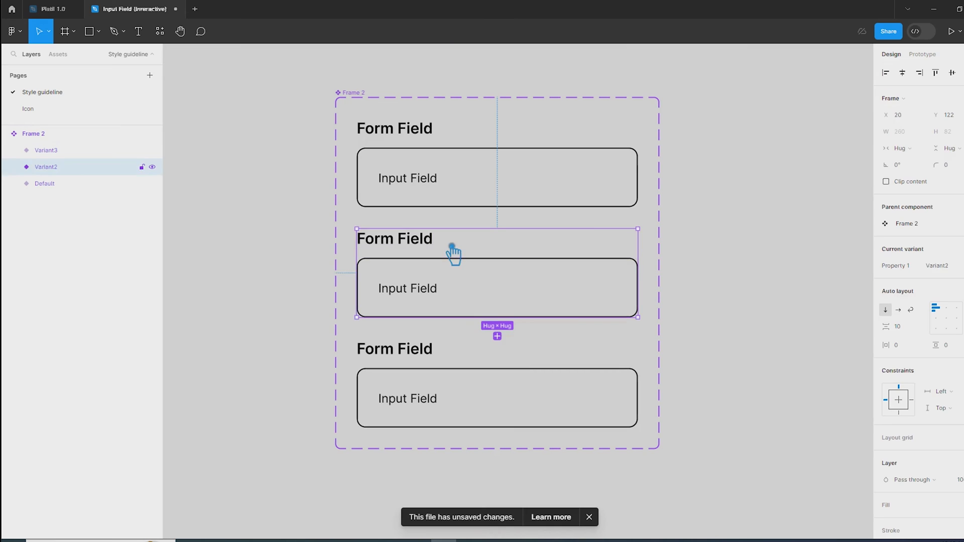
left_click(447, 186)
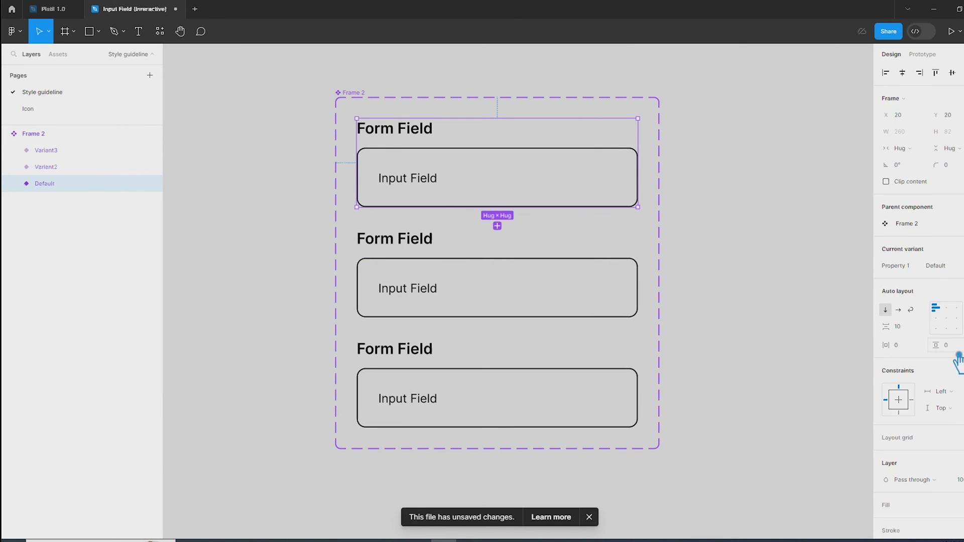
type("50")
key("Return")
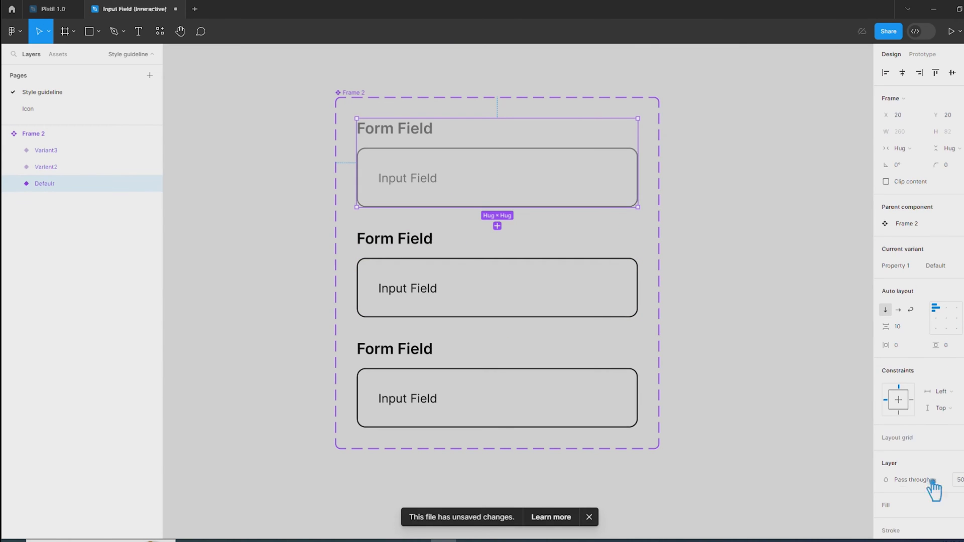
left_click(723, 266)
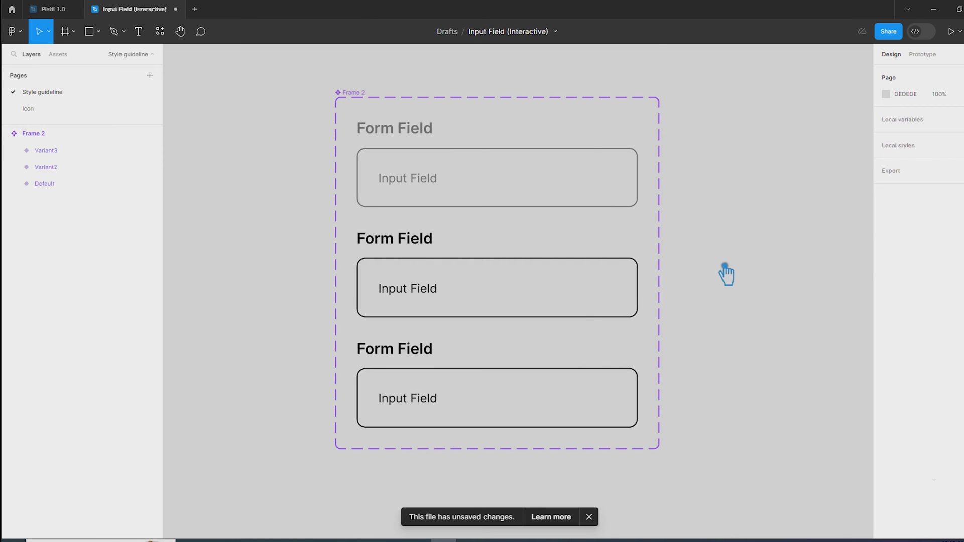
Draw a frame of about 1132 by 722 around the three-variant component set and reposition the set inside it
scroll(726, 275, "down", 5)
scroll(663, 312, "up", 1)
left_click(73, 31)
left_click(60, 53)
left_click(73, 31)
left_click(60, 54)
left_click_drag(271, 82, 860, 457)
left_click(192, 139)
scroll(622, 324, "up", 3)
left_click_drag(536, 280, 570, 280)
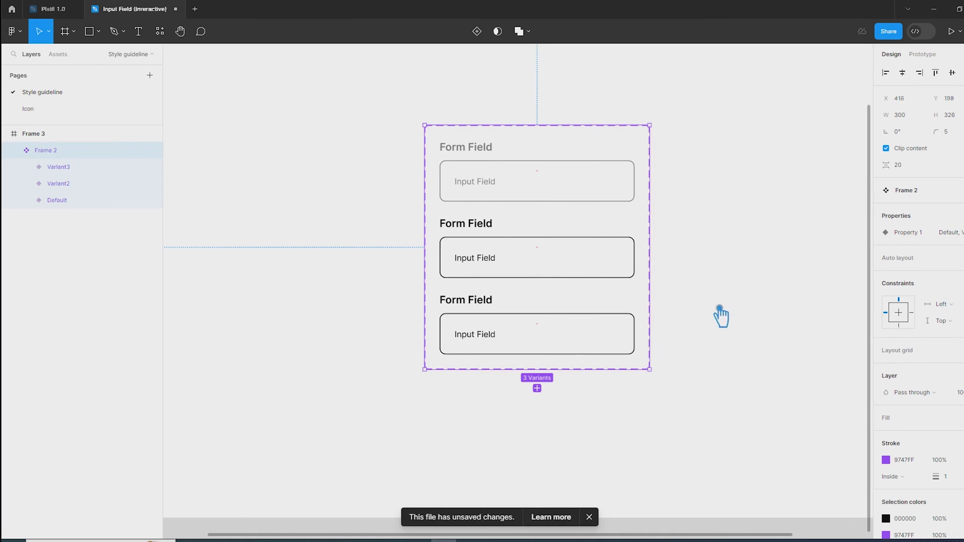
Recolor the label, text and stroke of Variant2 to purple 9B18B0
left_click(486, 227)
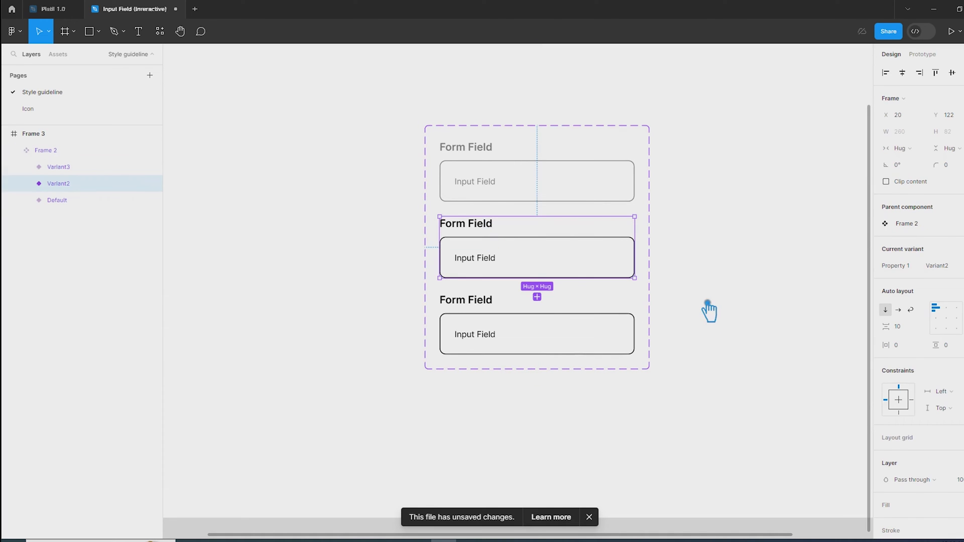
scroll(933, 409, "down", 3)
left_click(902, 443)
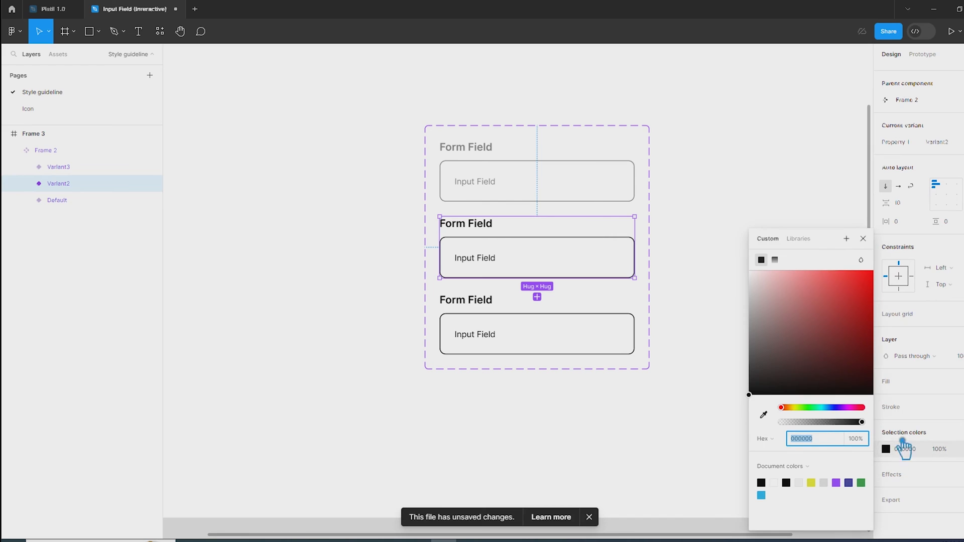
mouse_move(836, 413)
left_mouse_down()
mouse_move(840, 370)
mouse_move(836, 415)
left_mouse_up()
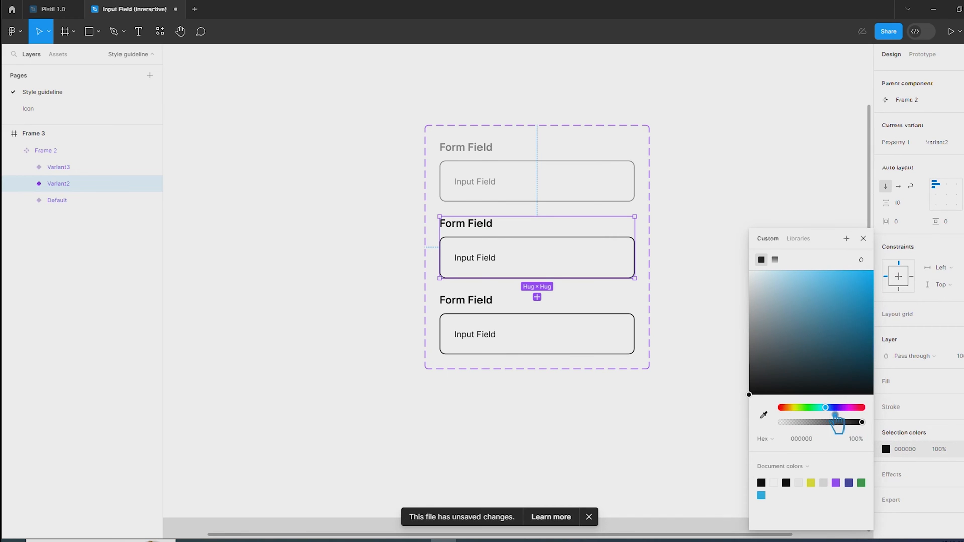
left_click(840, 293)
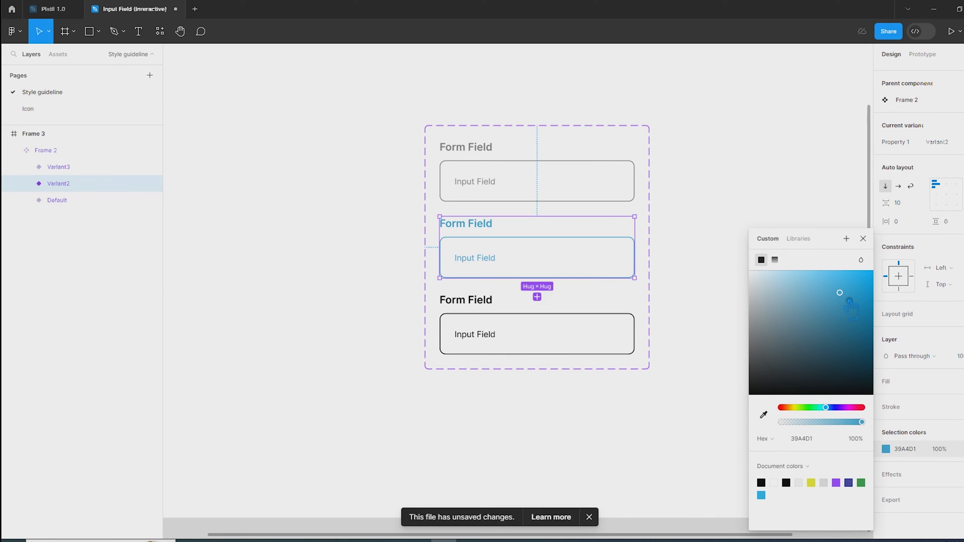
left_click_drag(849, 302, 856, 316)
scroll(653, 289, "up", 3)
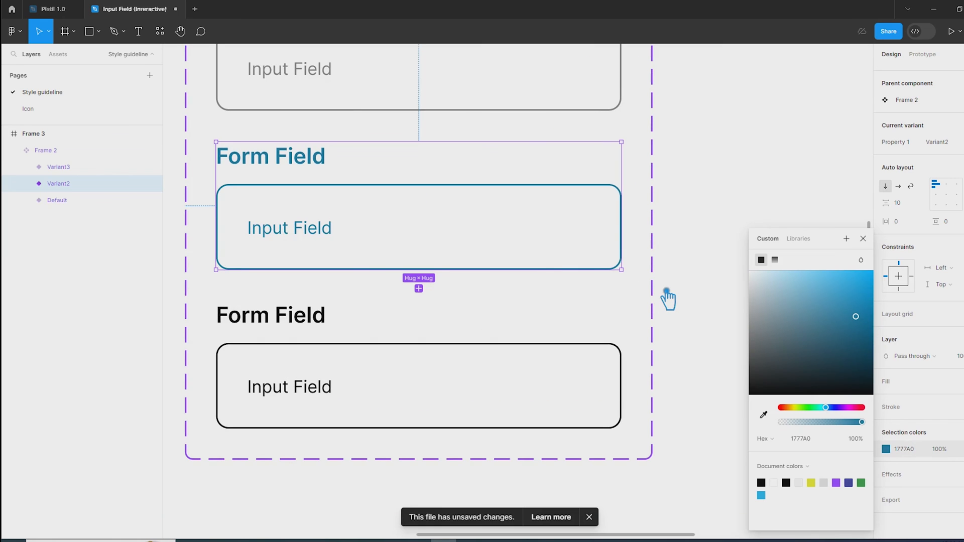
left_click(860, 330)
left_click_drag(860, 330, 854, 312)
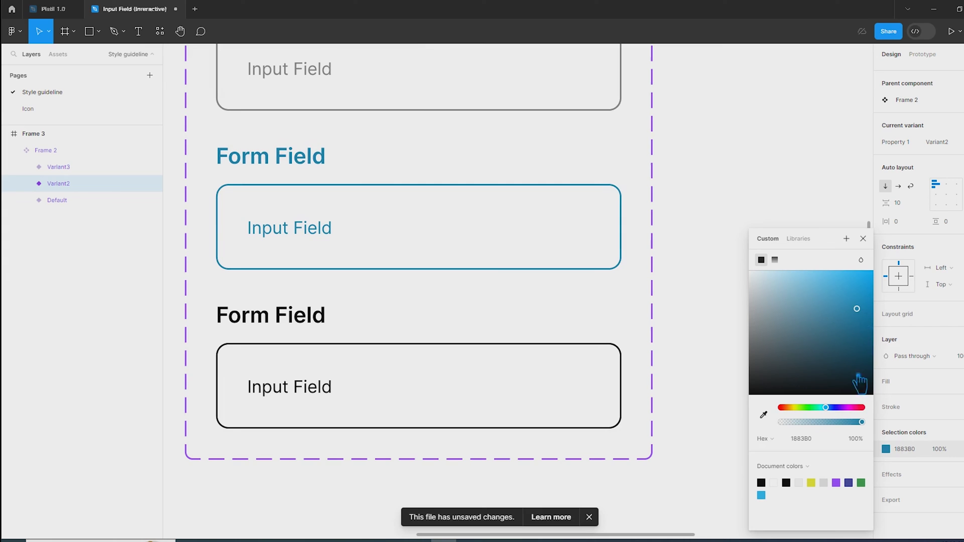
left_click(847, 408)
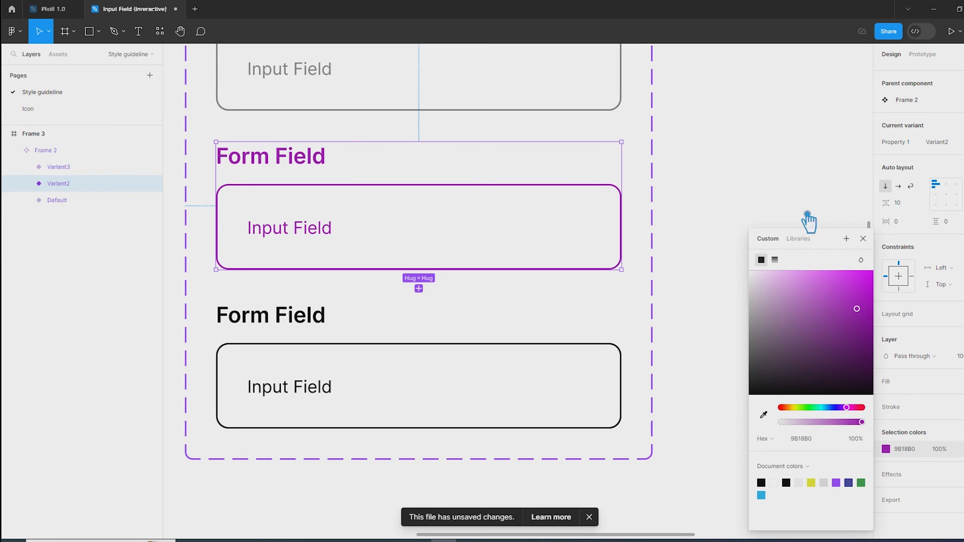
left_click(796, 191)
Rename the purple middle variant's Property 1 value as "hover"
left_click(413, 194)
left_click(413, 194)
left_click(940, 267)
type("hovb")
key("BackSpace")
type("er")
left_click(382, 103)
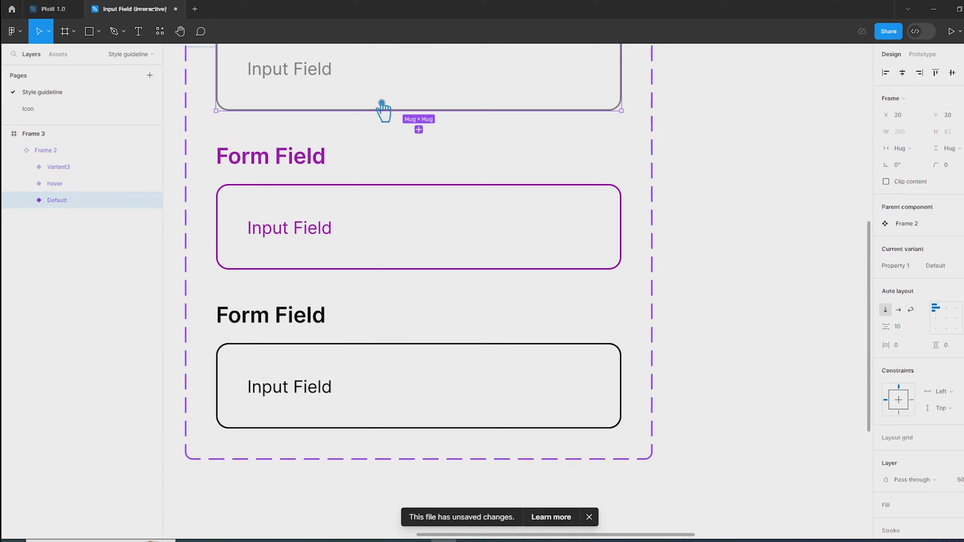
Rename Variant3's Property 1 value as "Active"
left_click(269, 333)
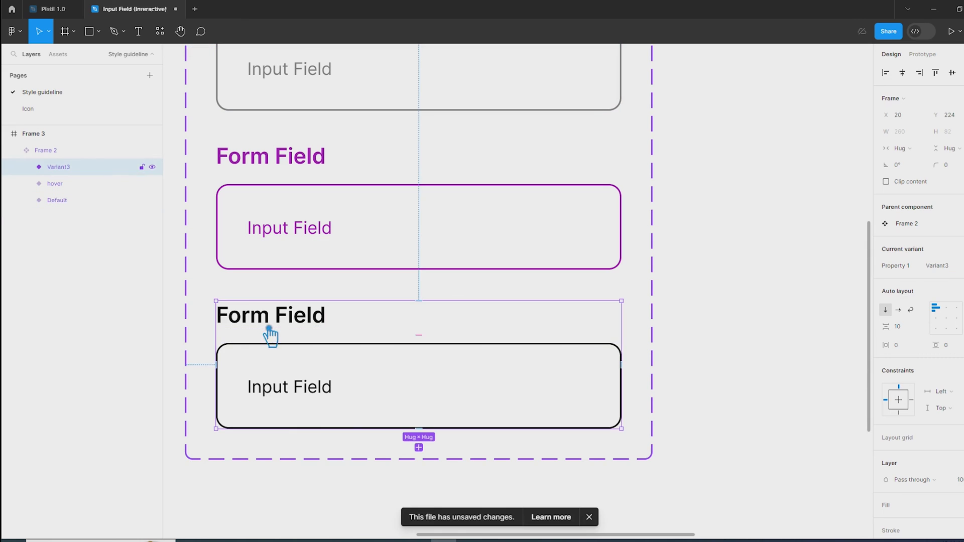
left_click(961, 266)
left_click(773, 274)
Recolor the Active variant by sampling the purple 9B17B0 from the hover variant's label
left_click(279, 319)
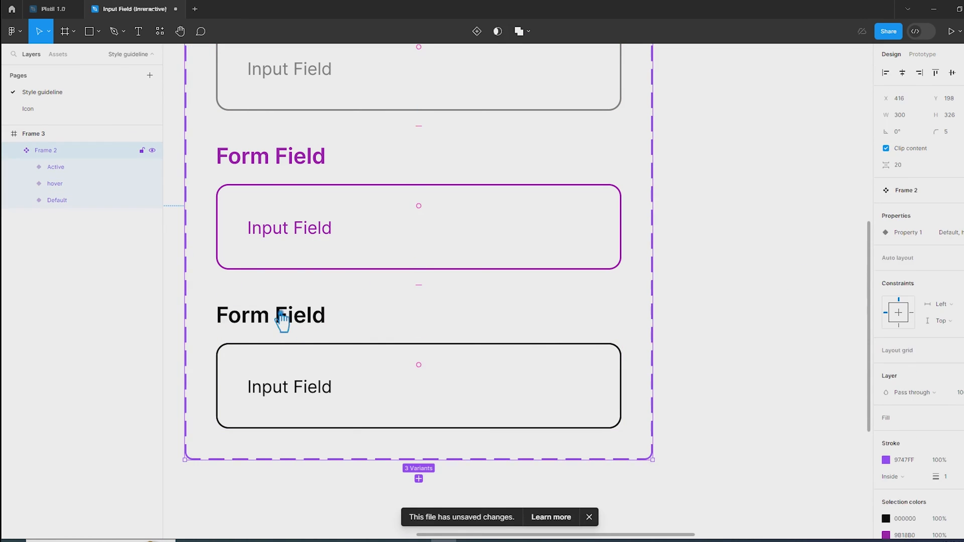
double_click(303, 329)
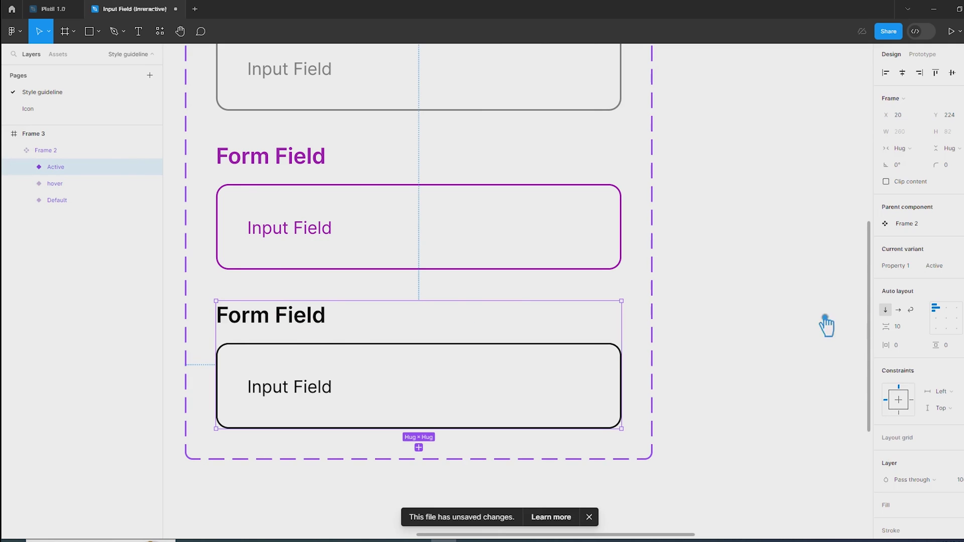
scroll(929, 501, "down", 3)
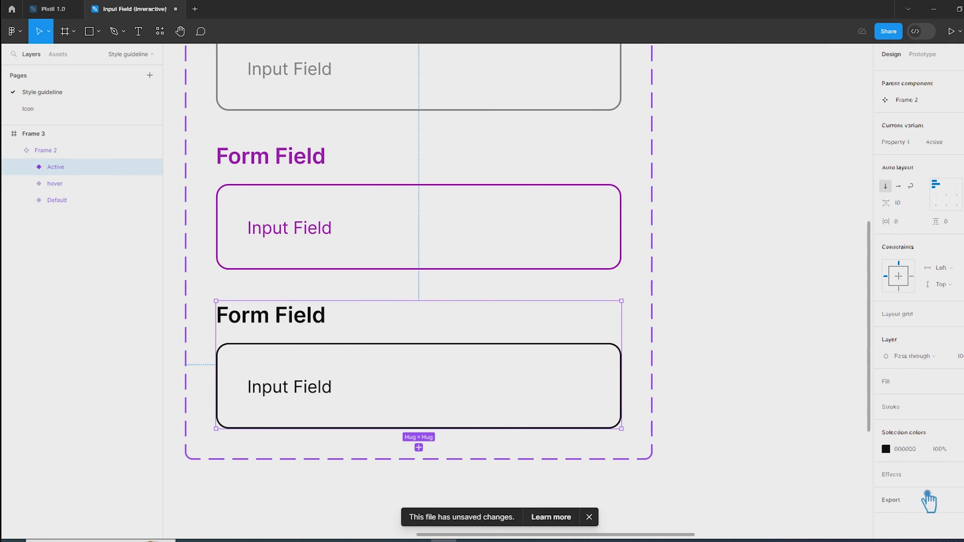
left_click(887, 449)
left_click(764, 415)
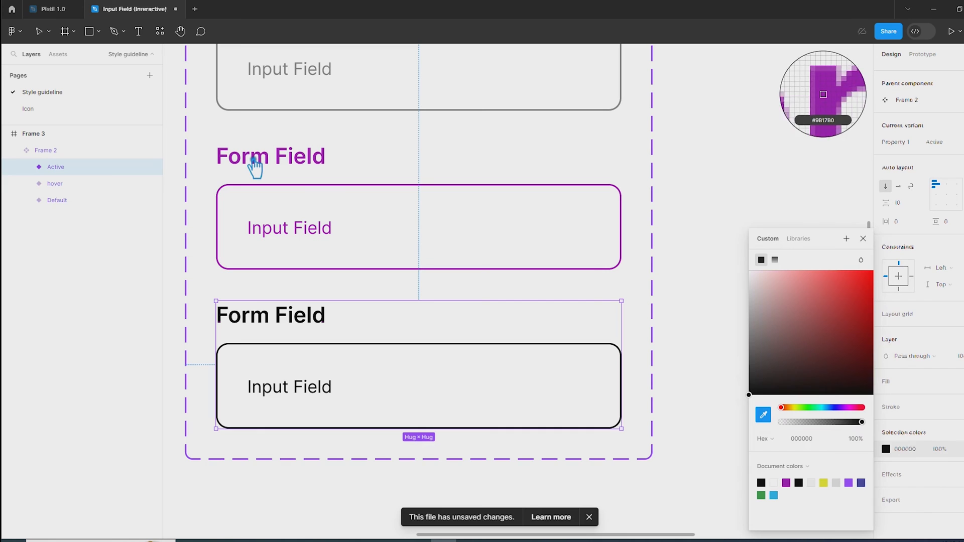
left_click(255, 160)
left_click(864, 238)
Add a drop shadow to the Active variant's input frame with a Y offset of 1 and 100% opacity
left_click(425, 356)
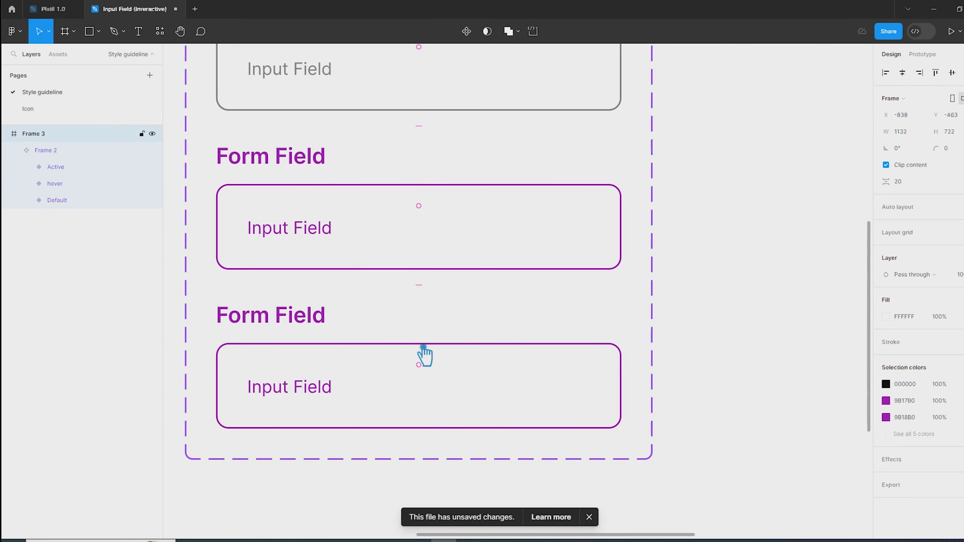
double_click(424, 356)
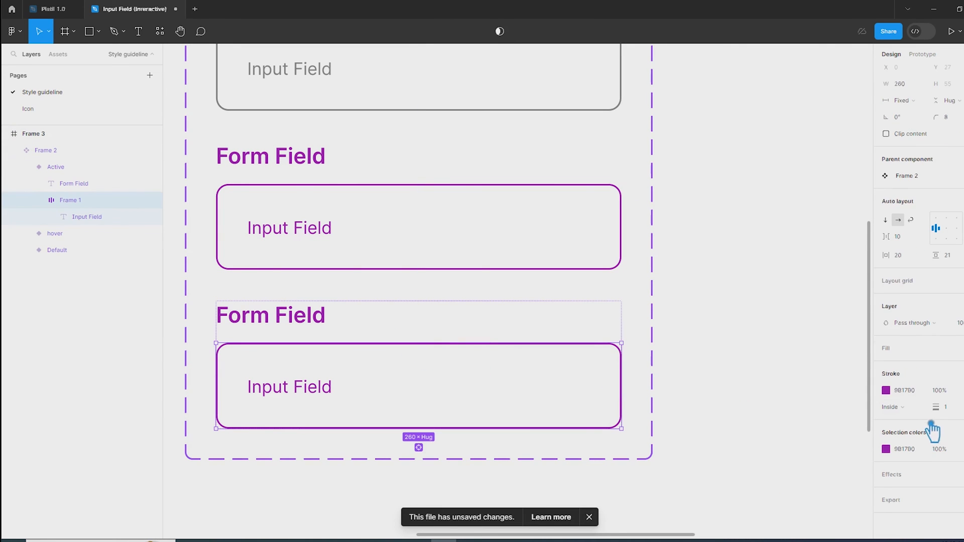
left_click(928, 476)
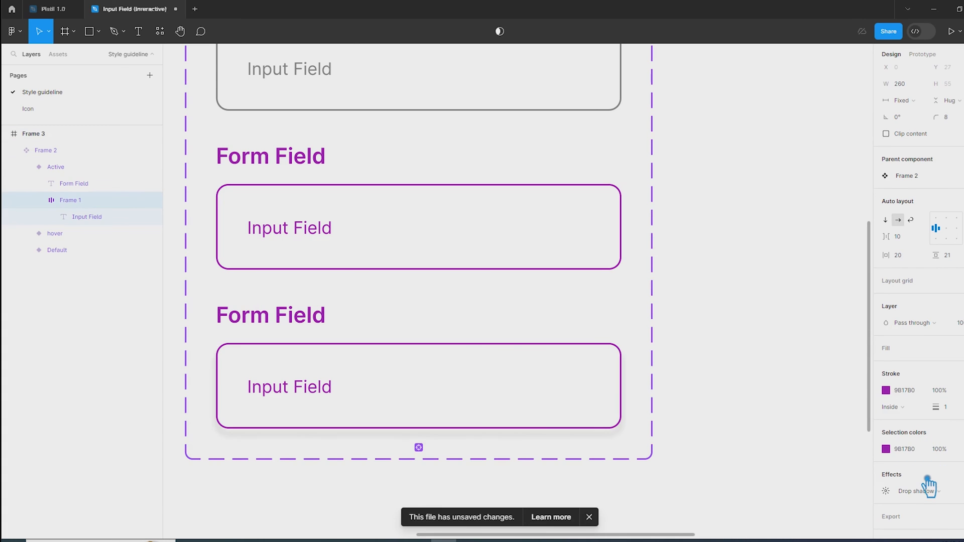
left_click(886, 491)
left_click(783, 482)
key("Down")
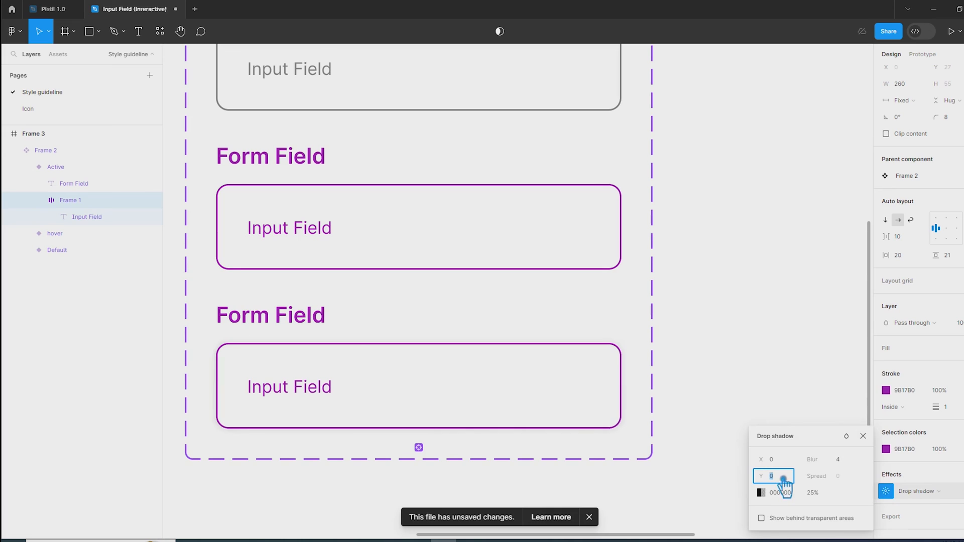
left_click(827, 493)
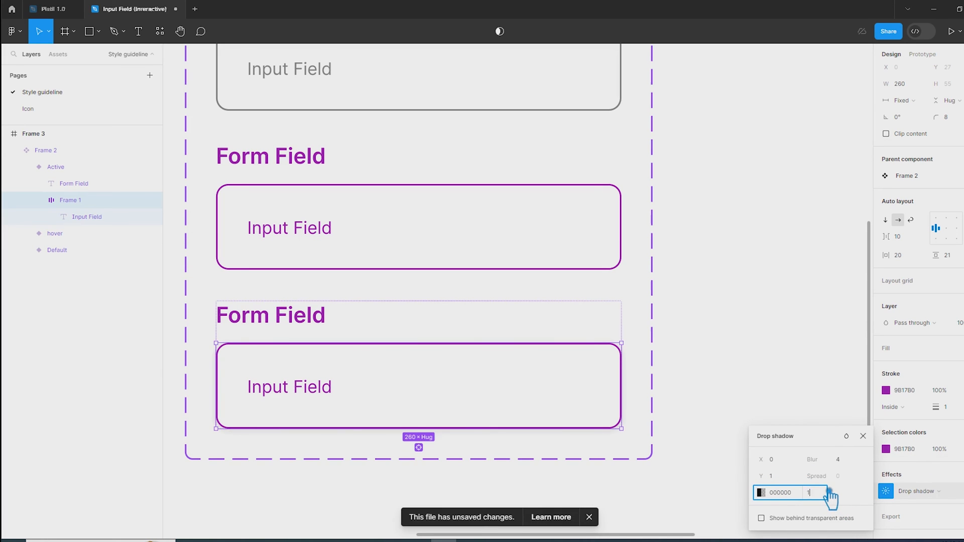
key("Return")
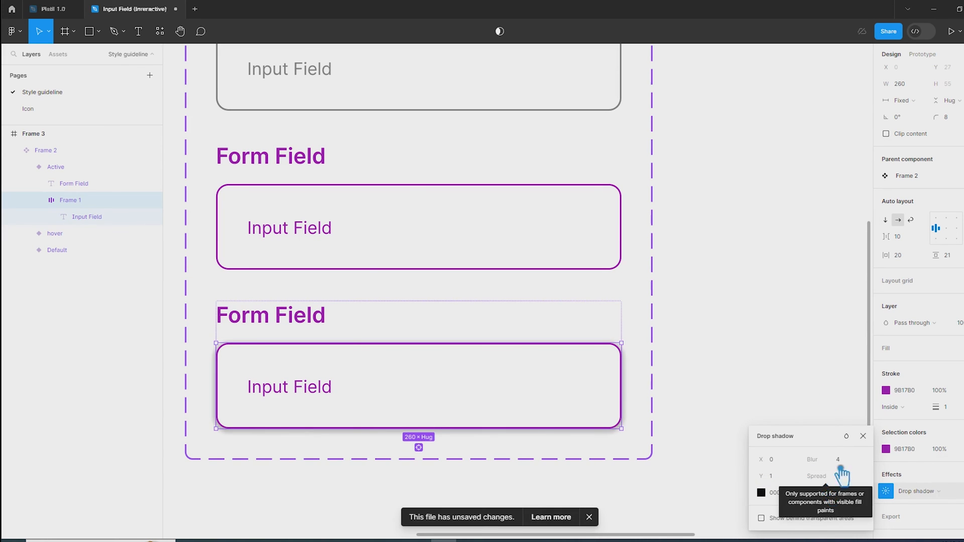
left_click(591, 521)
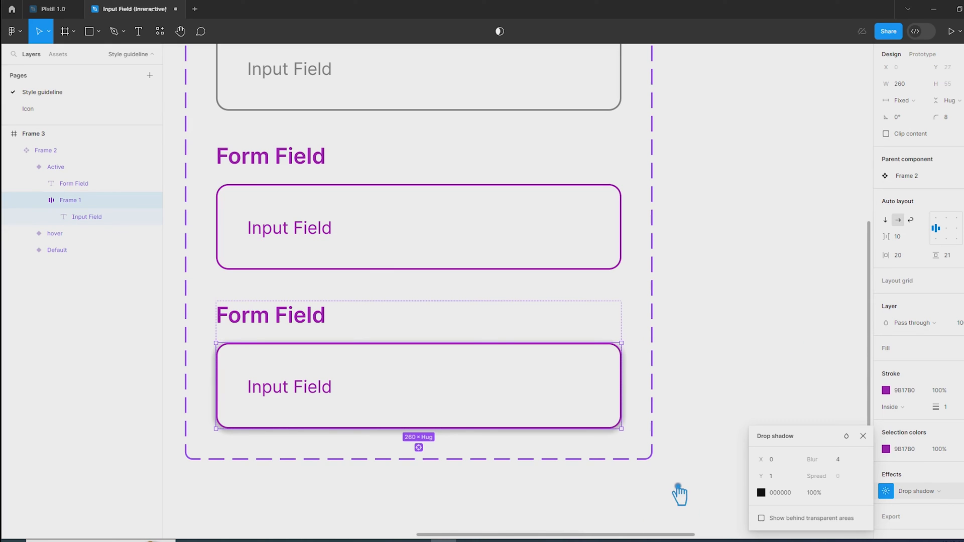
Set the drop shadow's blur to 1 and try a Y offset of 3
left_click(849, 463)
key("Return")
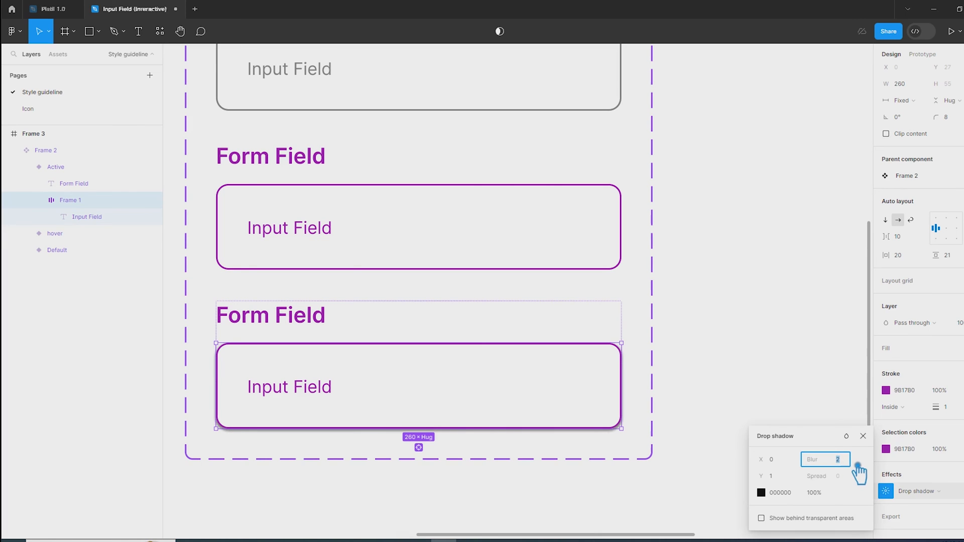
type("1")
key("Return")
left_click(793, 477)
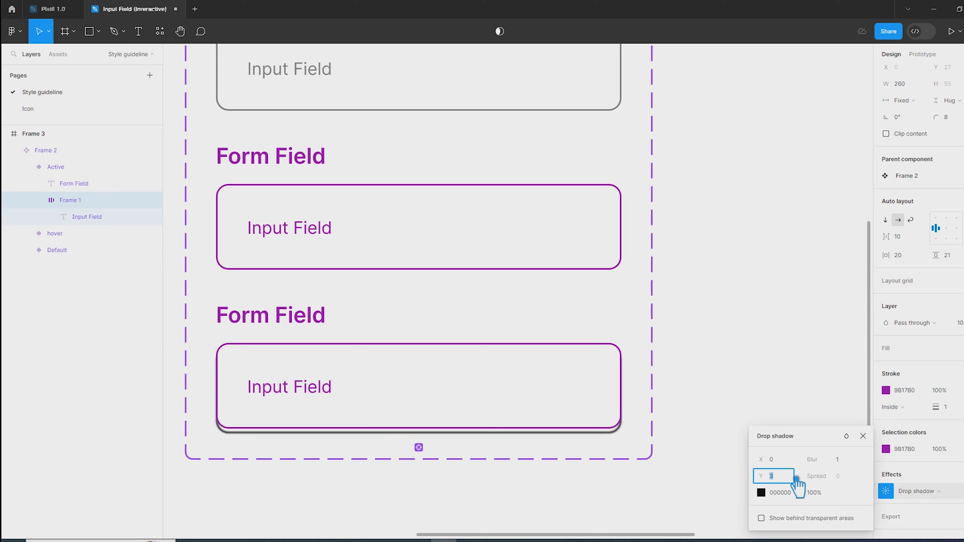
Color the drop shadow with the purple 9B17B0 sampled from the hover label and set its blur to 2
left_click(761, 492)
left_click(639, 414)
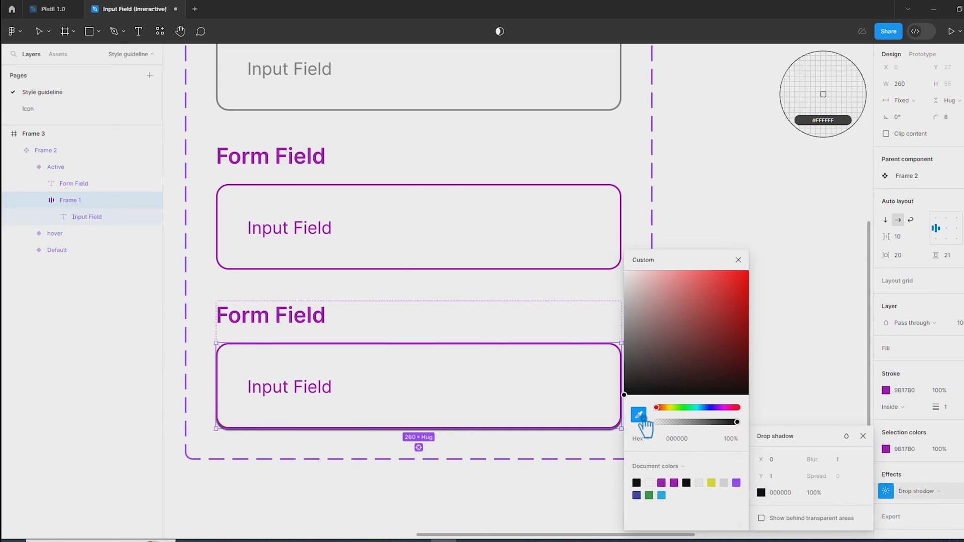
left_click(254, 166)
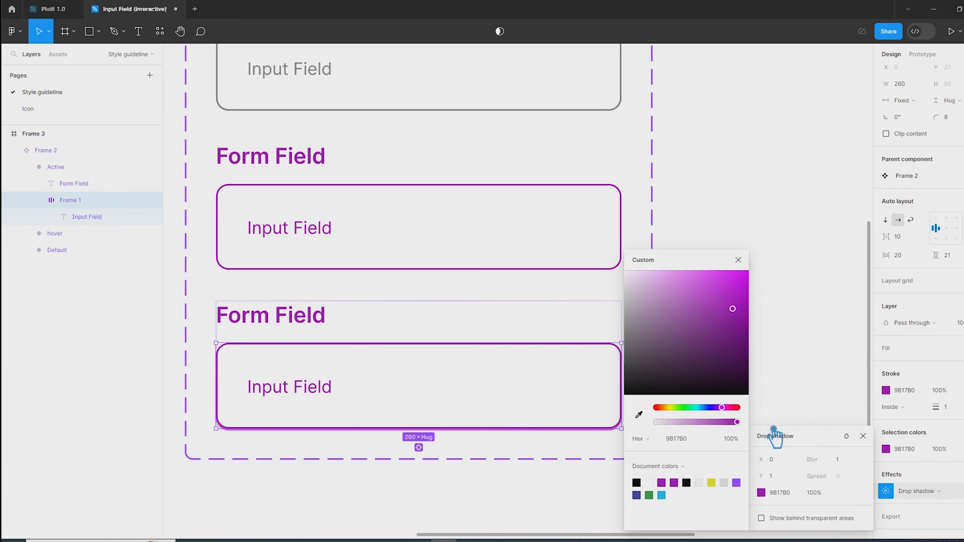
left_click(756, 271)
left_click(838, 459)
key("Up")
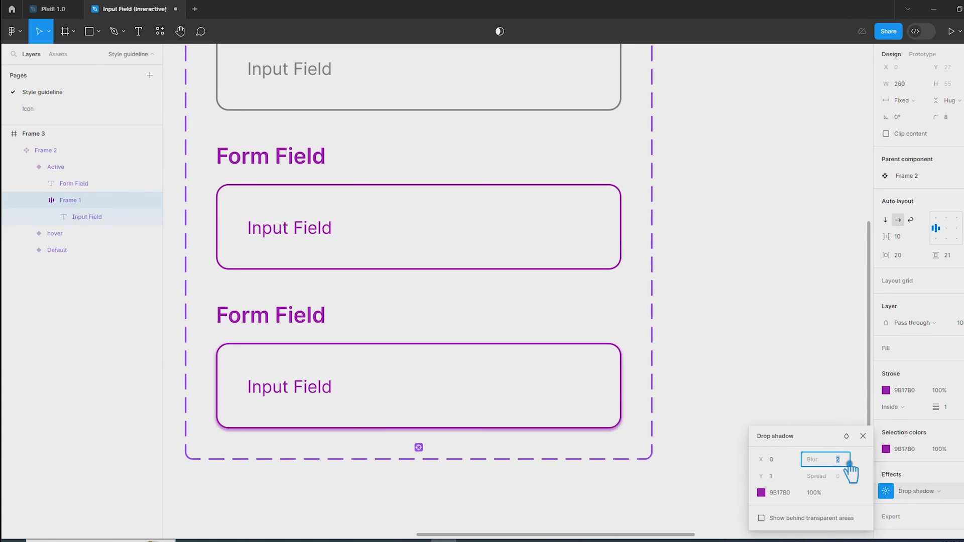
left_click(787, 476)
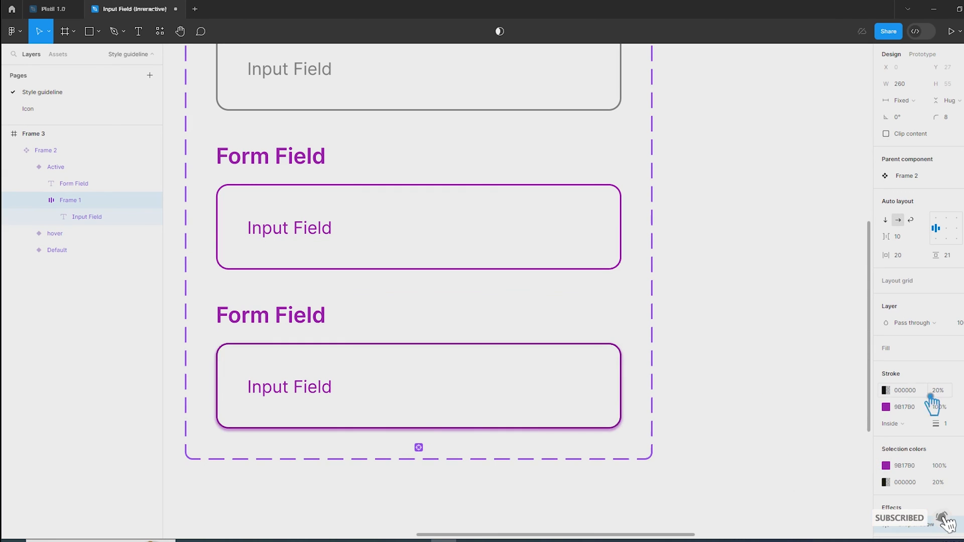
Set the opacity of the black stroke on the Active variant's input frame to 100%
left_click(937, 391)
type("1")
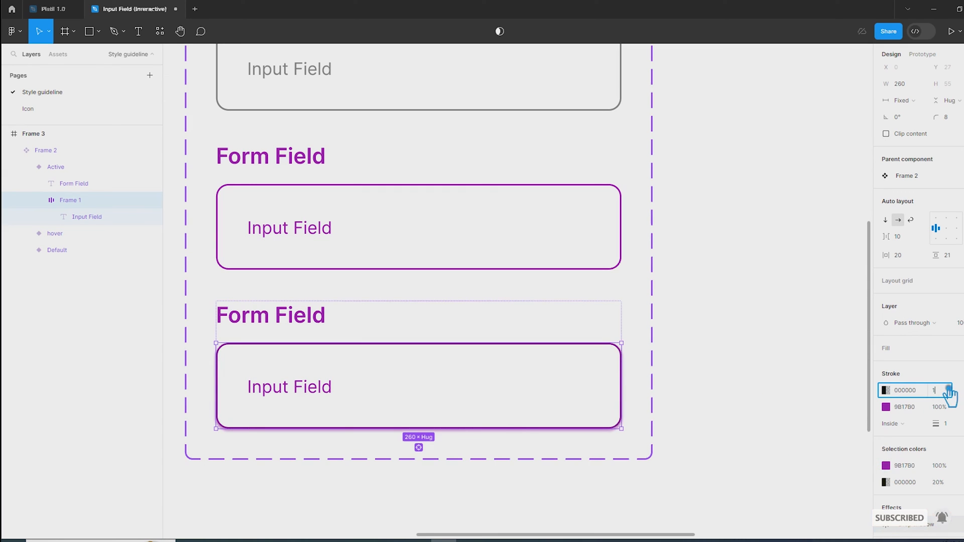
type("00")
key("Return")
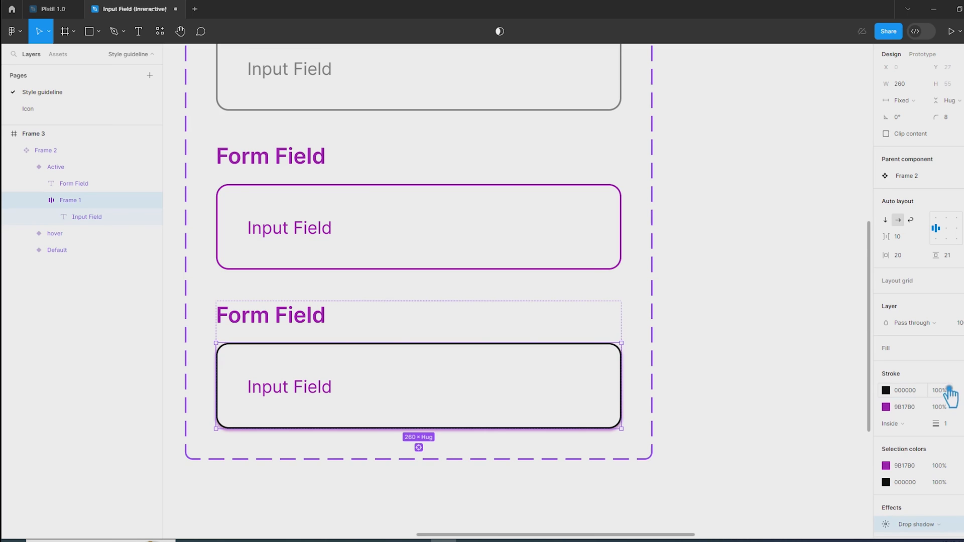
Set the stroke weight of the Active variant's input frame to 3 and align the stroke outside
key("Up")
key("Up")
key("Down")
key("Down")
key("Down")
key("Up")
key("Up")
key("Up")
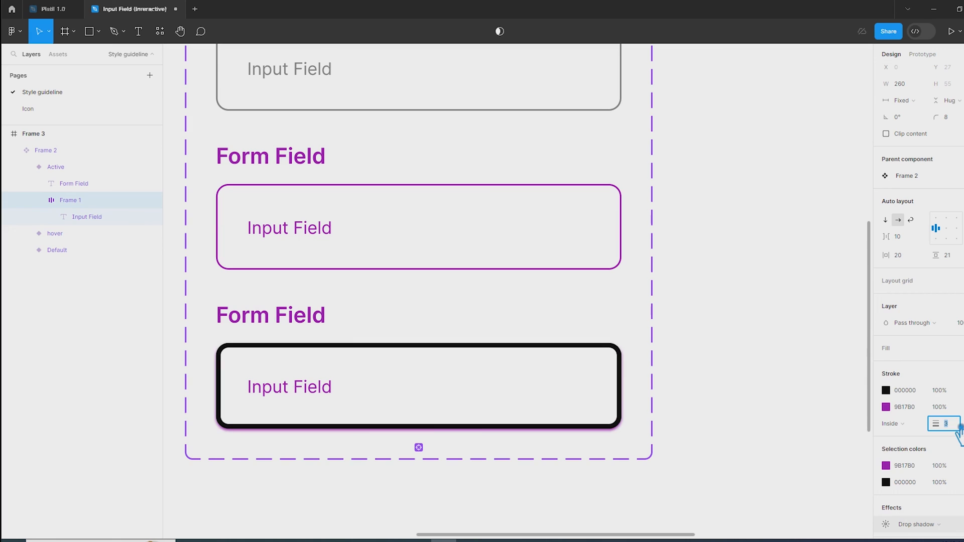
left_click(904, 425)
left_click(921, 441)
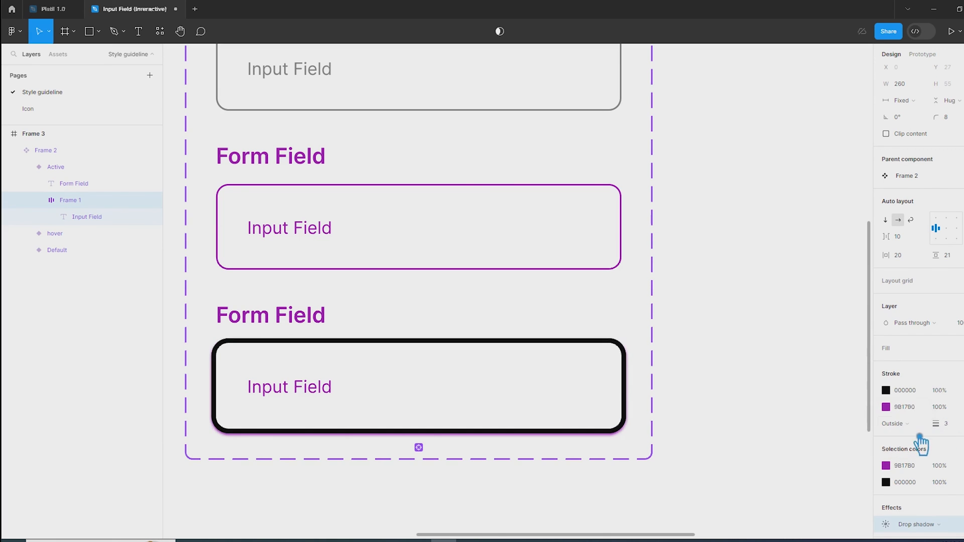
Change the black stroke on the Active variant's input frame to the purple 9B17B0
left_click(923, 396)
type("9B17B0")
key("Return")
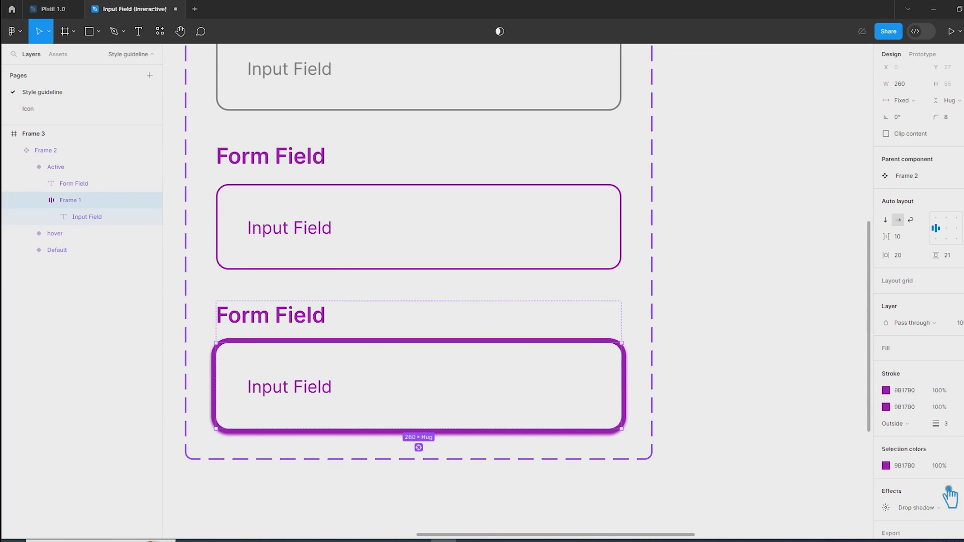
Darken the drop shadow color on the Active variant's input frame to 400E48
left_click(886, 508)
left_click(900, 512)
left_click(886, 508)
left_click(771, 493)
mouse_move(727, 349)
left_mouse_down()
mouse_move(726, 341)
mouse_move(726, 359)
left_mouse_up()
left_click(836, 372)
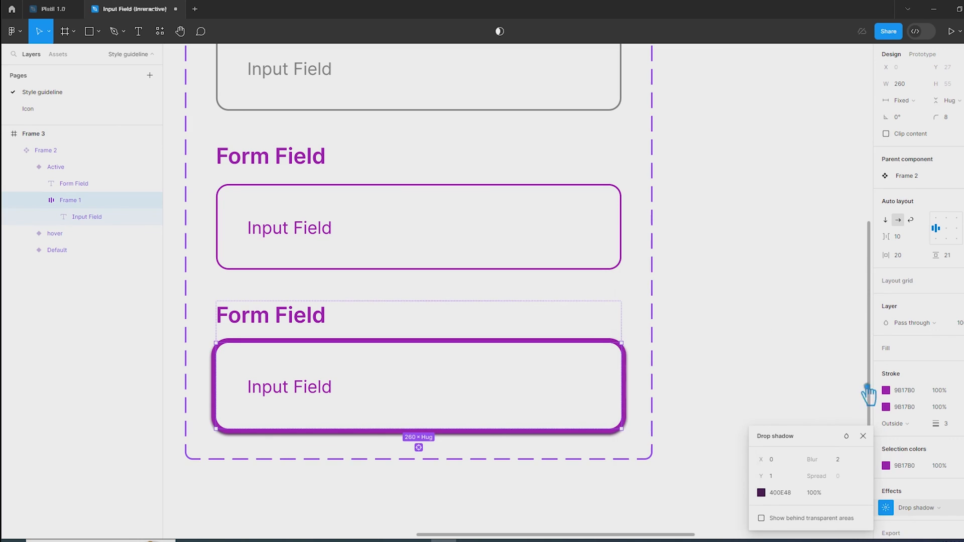
Try a stroke weight of 1 on the Active variant's input frame
type("2")
key("Return")
key("Down")
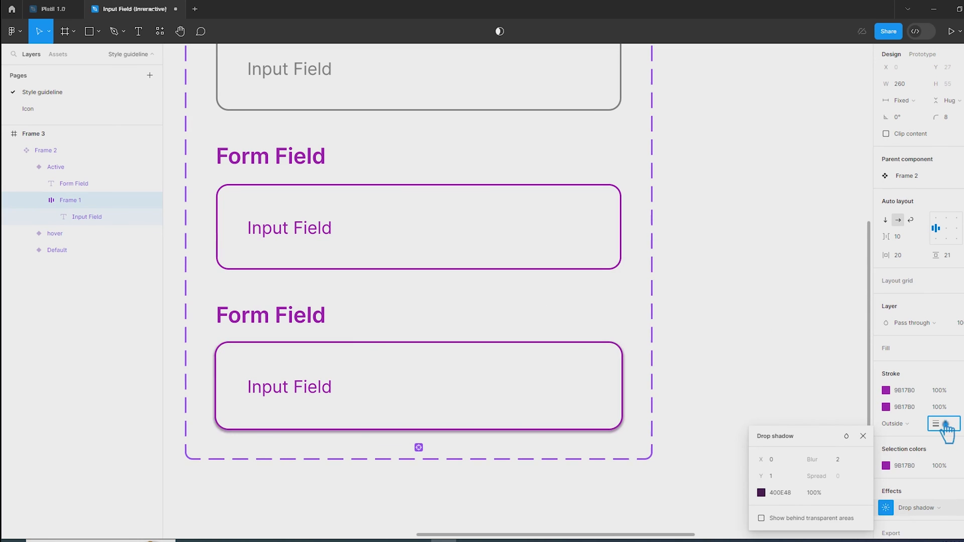
key("Up")
key("Down")
Set the drop shadow's blur to 2 and its Y offset to 2
left_click(851, 472)
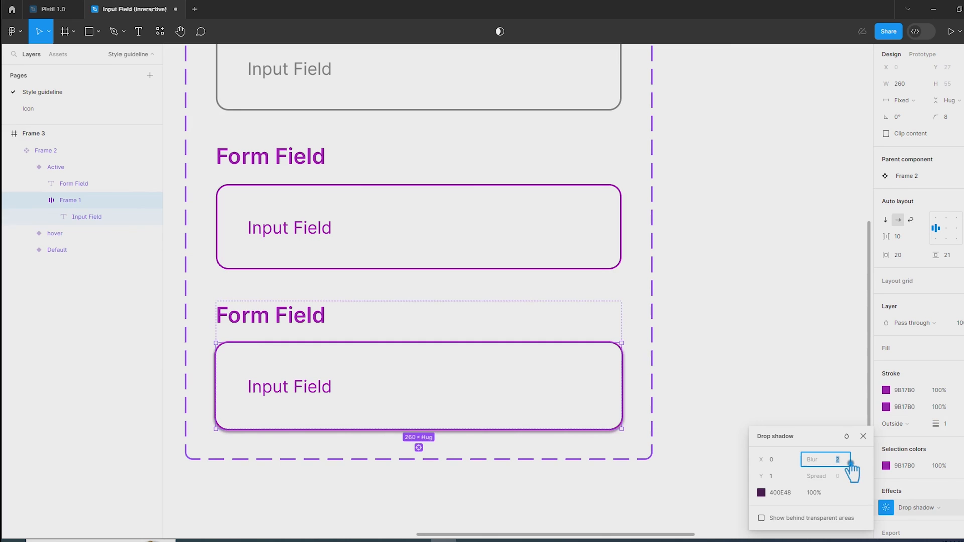
key("Up")
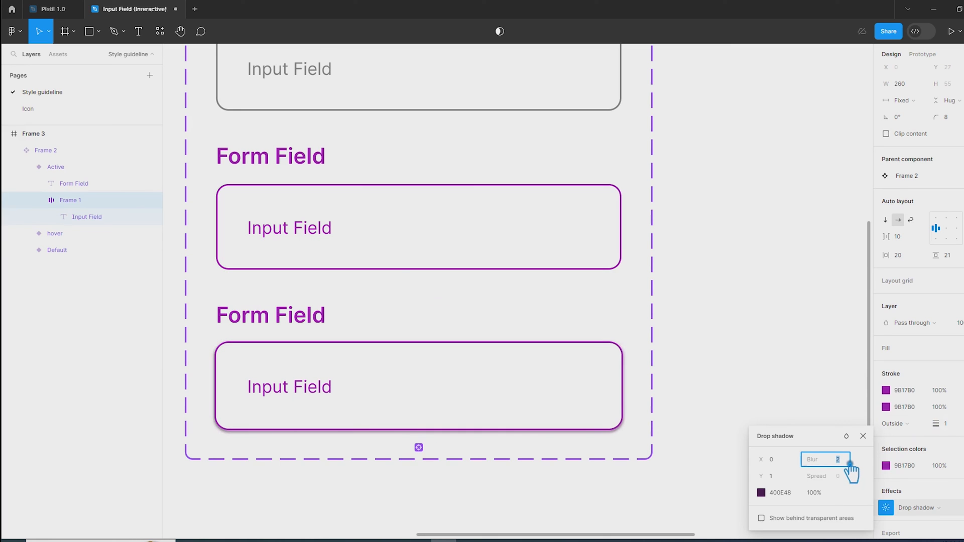
key("Down")
left_click(790, 477)
key("Up")
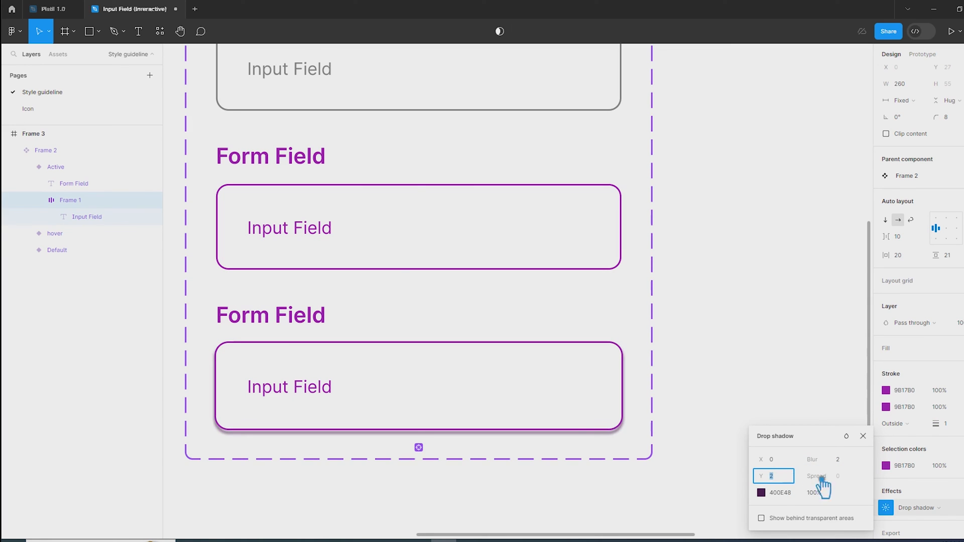
Set the stroke weight of the Active variant's input frame to 2 and close the shadow settings
left_click(954, 425)
key("Up")
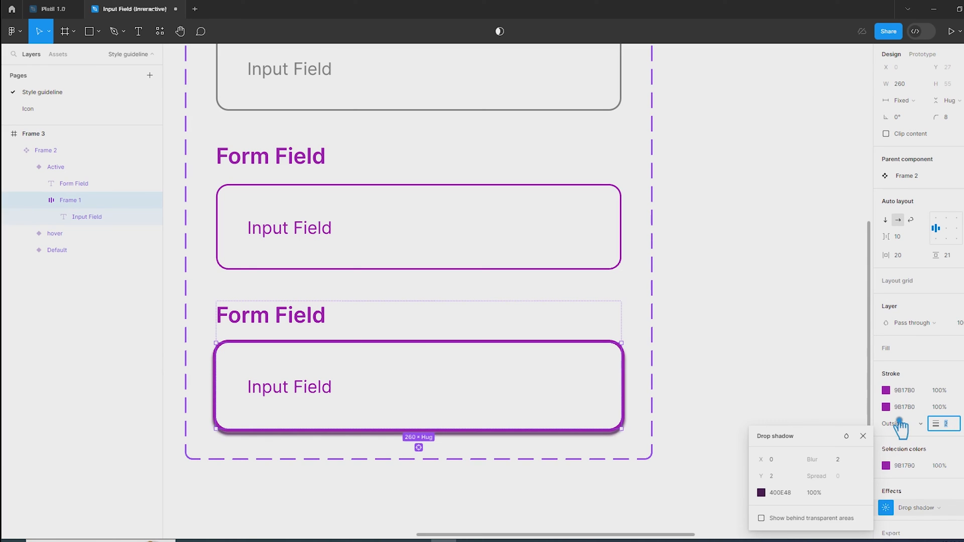
left_click(864, 436)
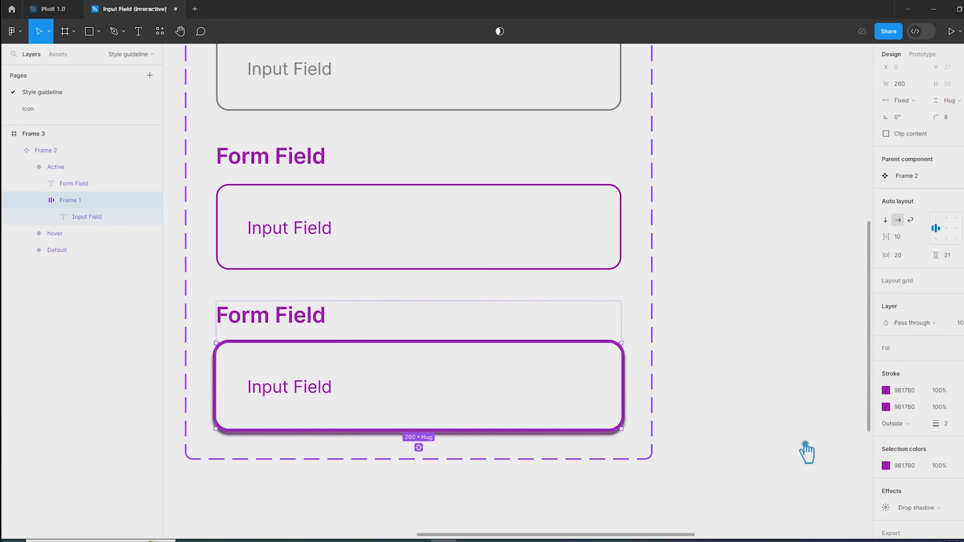
left_click(784, 443)
Recolor the Active variant's Input Field text to the muted gray AFA2B1
double_click(302, 398)
left_click(486, 396)
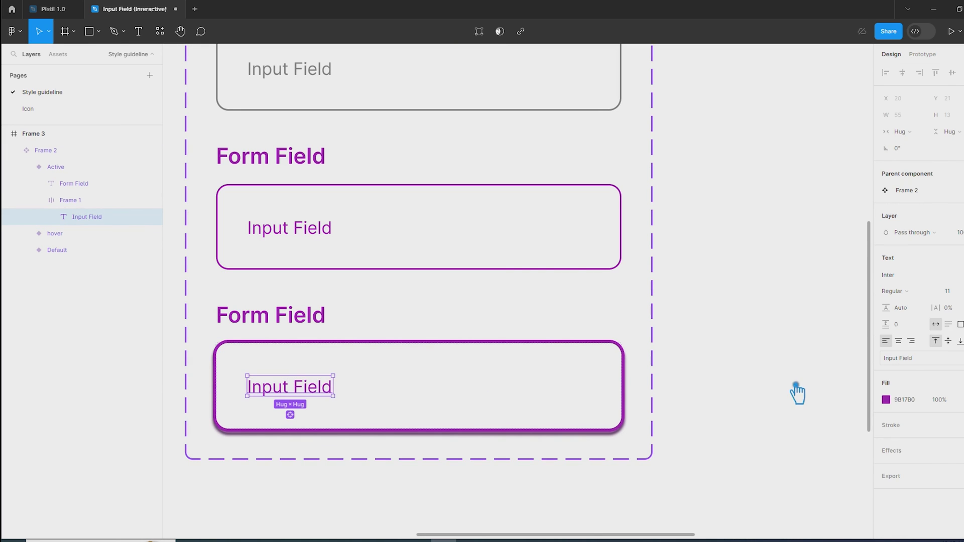
left_click(887, 400)
left_click_drag(765, 348, 761, 319)
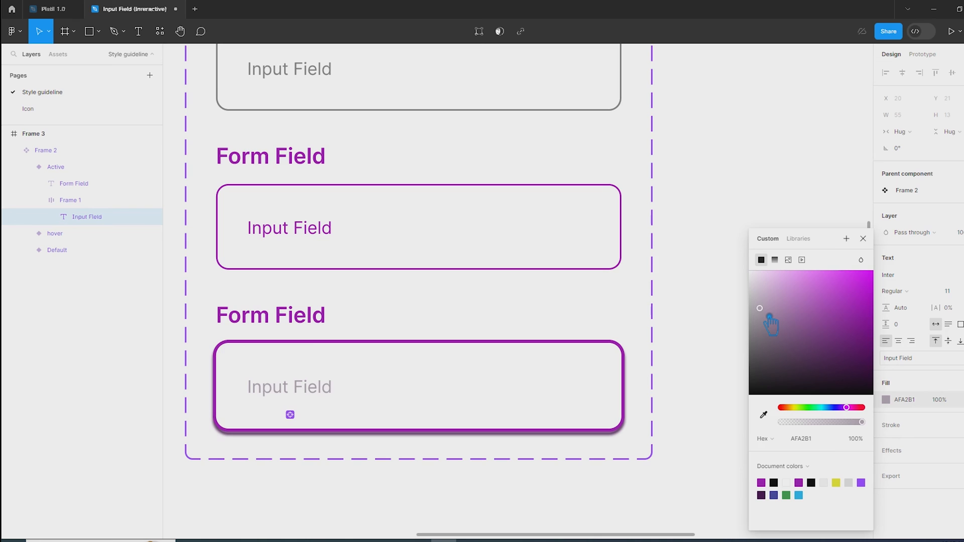
Replace the Active variant's Input Field text with a "|" character as a text cursor
double_click(280, 395)
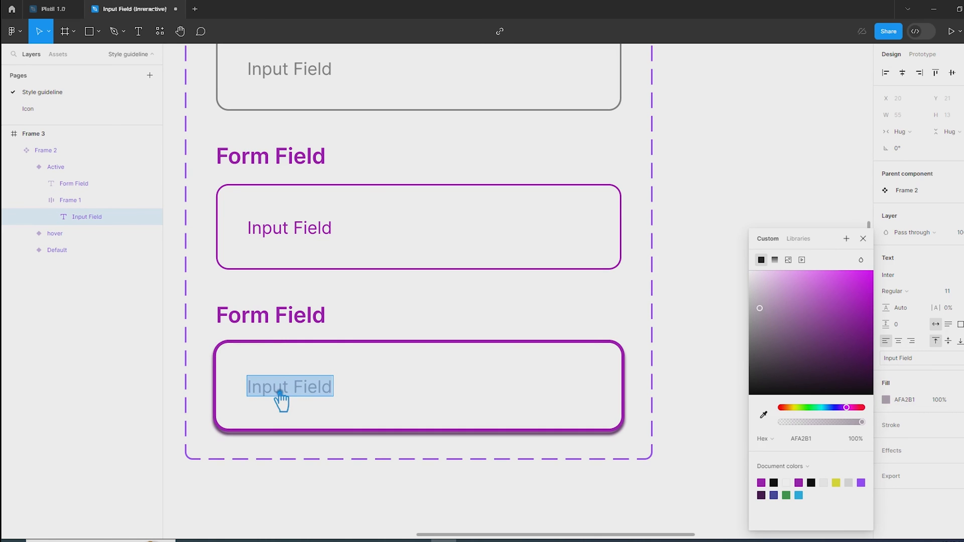
key("BackSpace")
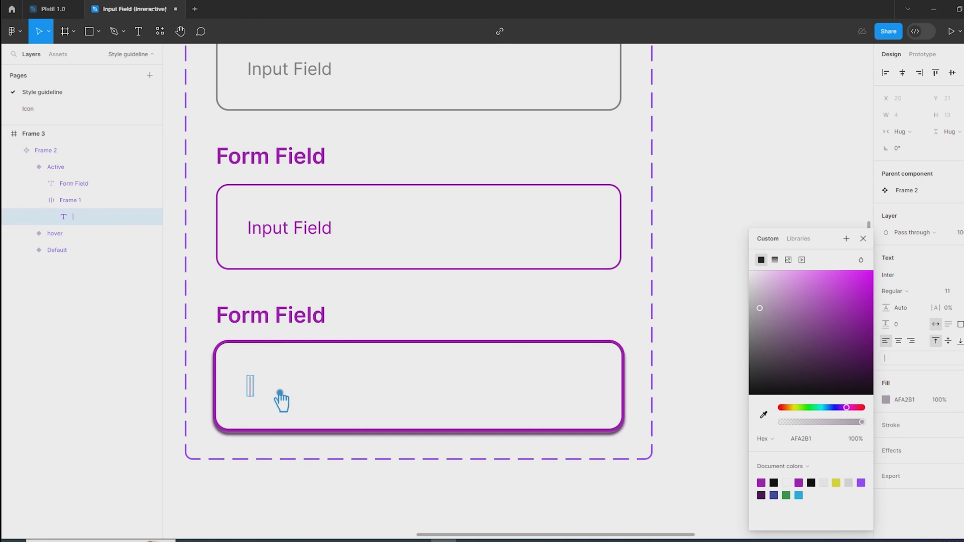
left_click(689, 370)
Set the "|" cursor text in the Active variant to font size 13 and weight Medium
left_click(254, 394)
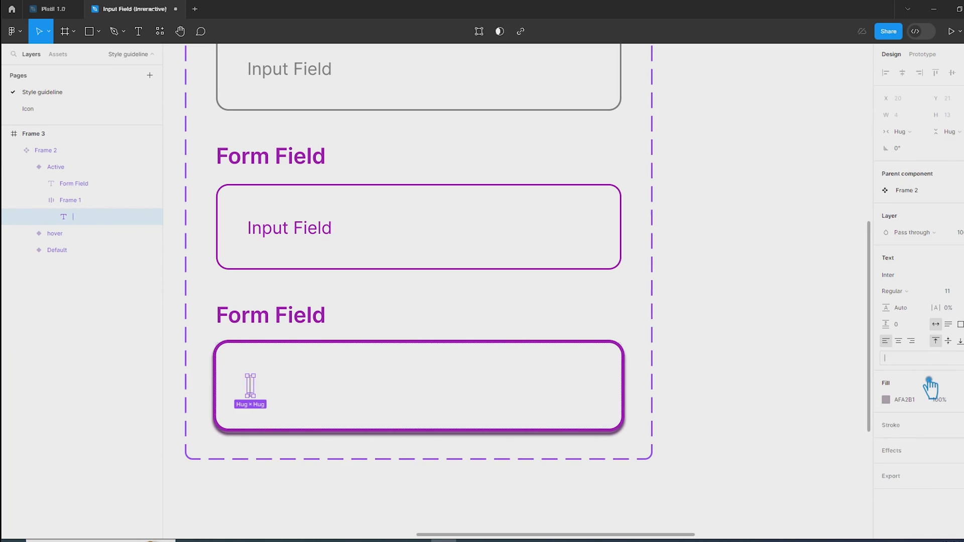
left_click(919, 293)
left_click(927, 321)
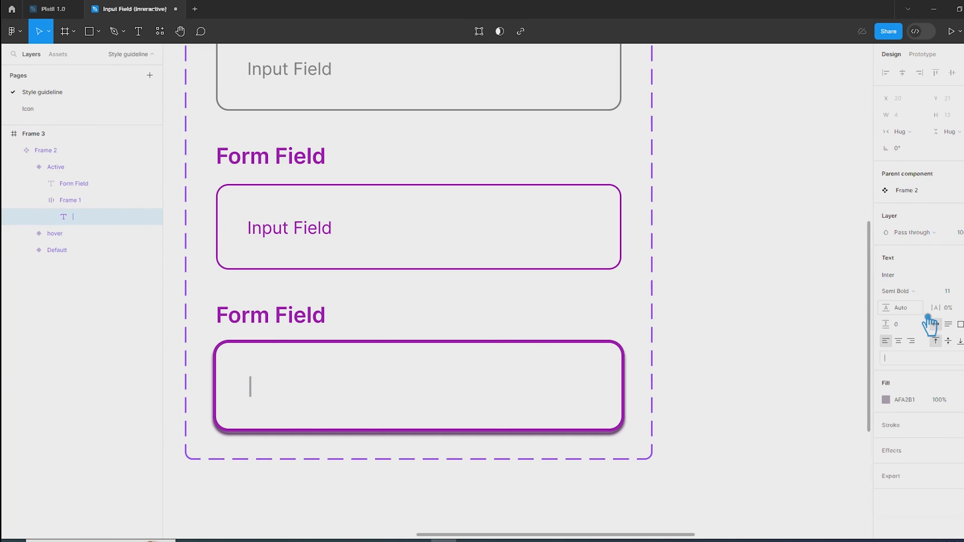
left_click(947, 292)
type("13")
key("Return")
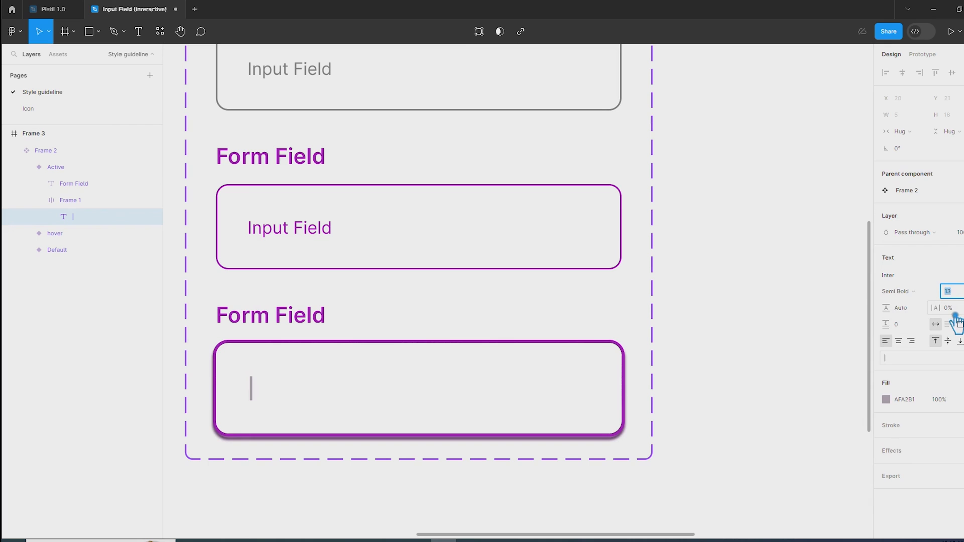
left_click(900, 292)
left_click(899, 275)
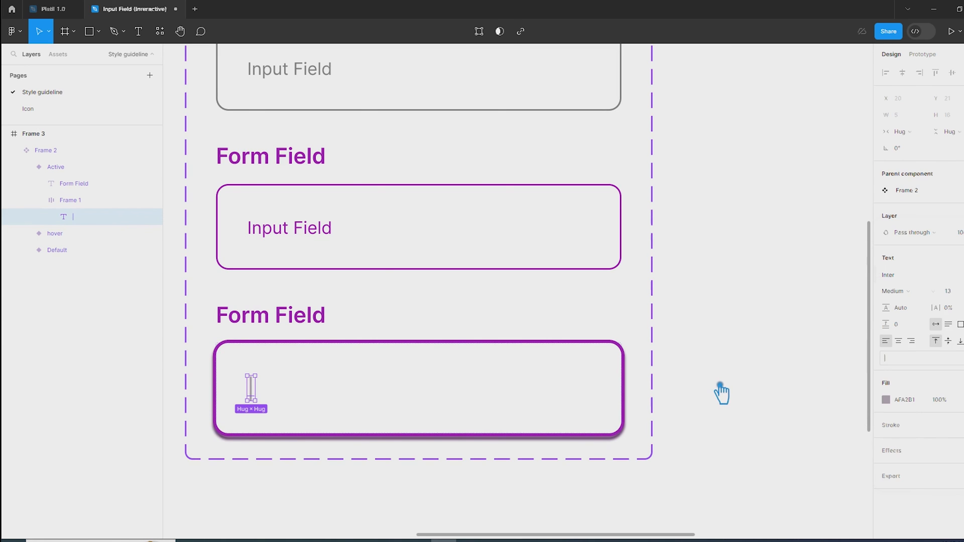
left_click(722, 394)
Set the layer opacity of the Default variant to 40%
scroll(733, 394, "down", 3)
scroll(738, 397, "up", 3)
scroll(740, 399, "down", 2)
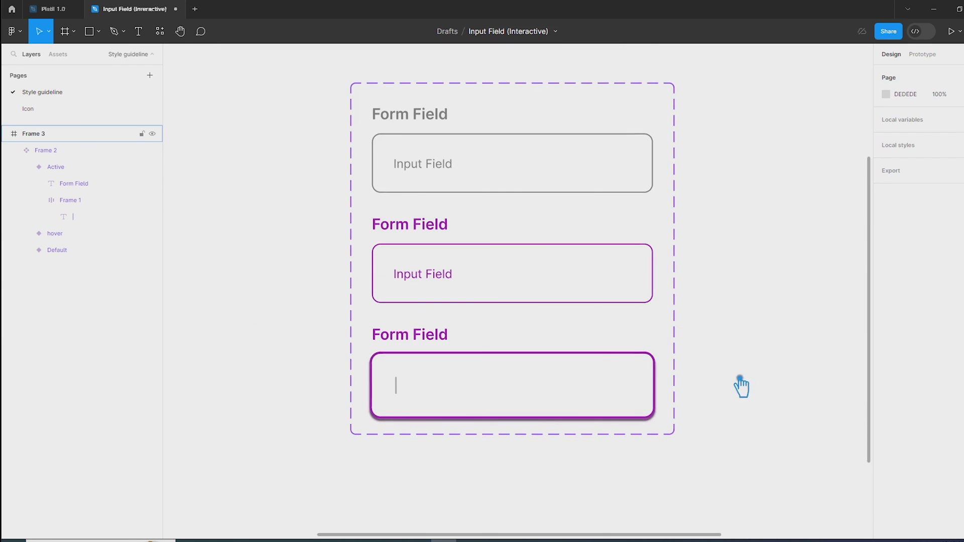
left_click_drag(741, 401, 685, 390)
left_click(334, 166)
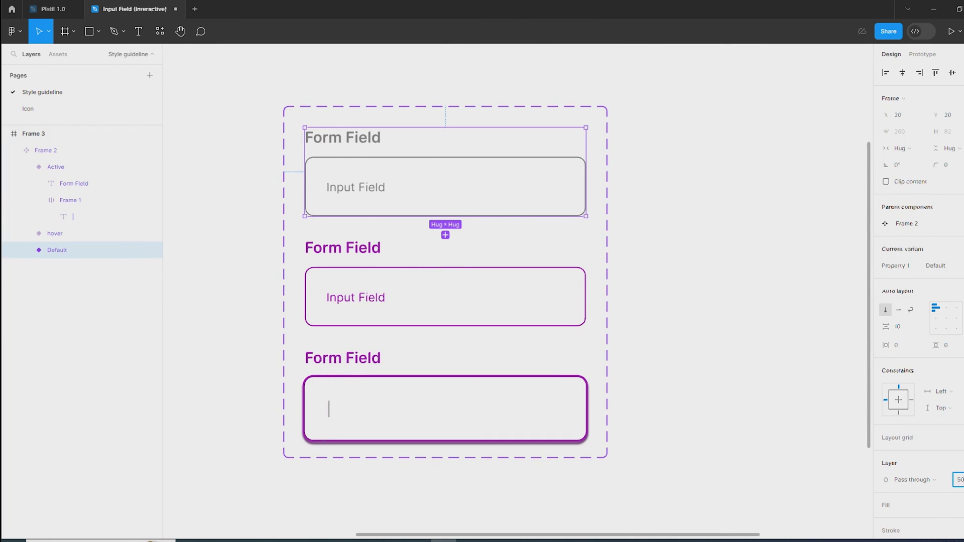
key("Return")
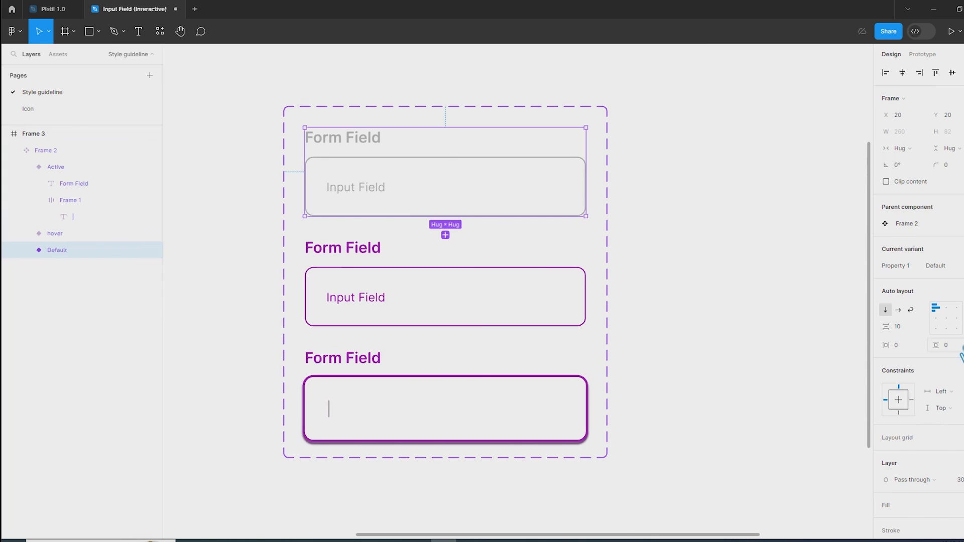
left_click(694, 315)
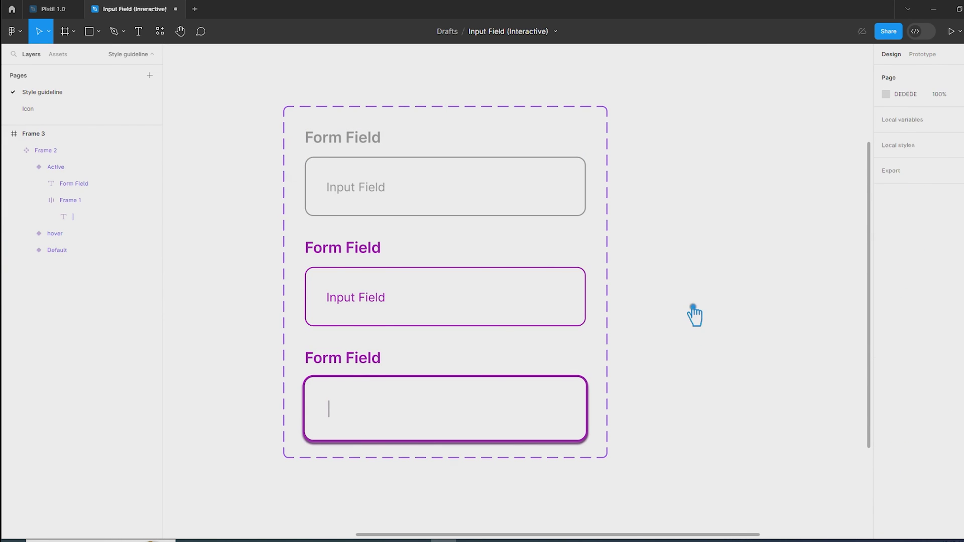
left_click(392, 209)
left_click(391, 208)
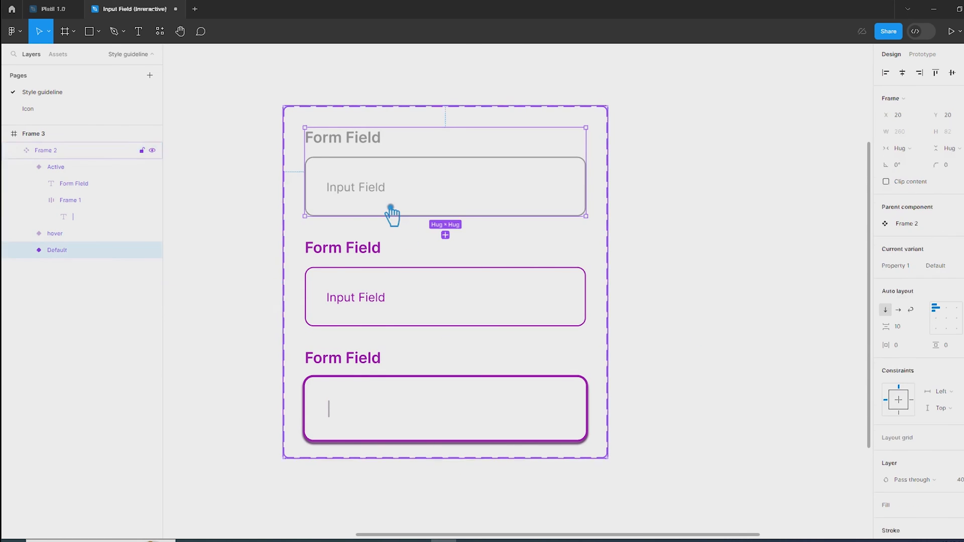
left_click(781, 213)
Add a prototype interaction that changes the Default variant to hover with the While hovering trigger
left_click(924, 56)
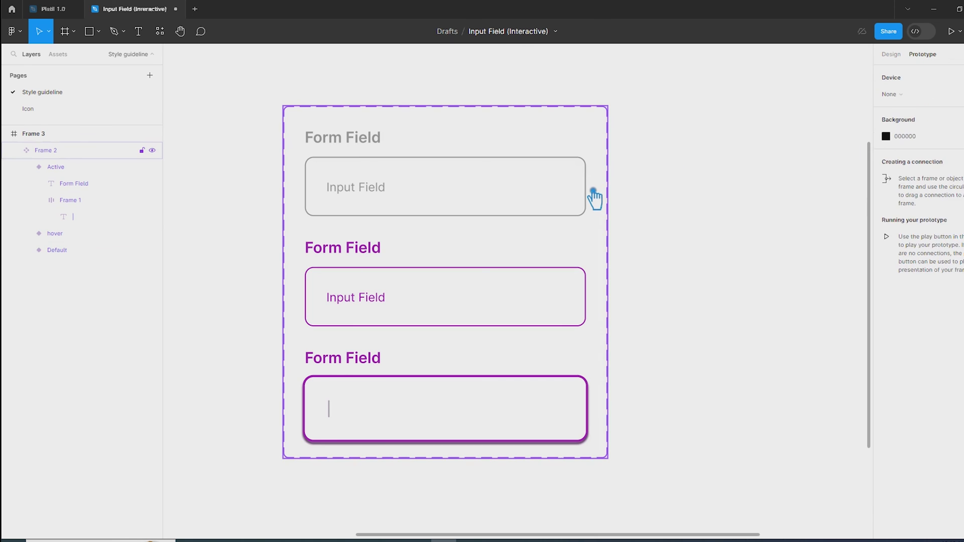
left_click(596, 193)
left_click(595, 187)
left_click_drag(591, 177, 555, 288)
left_click(406, 265)
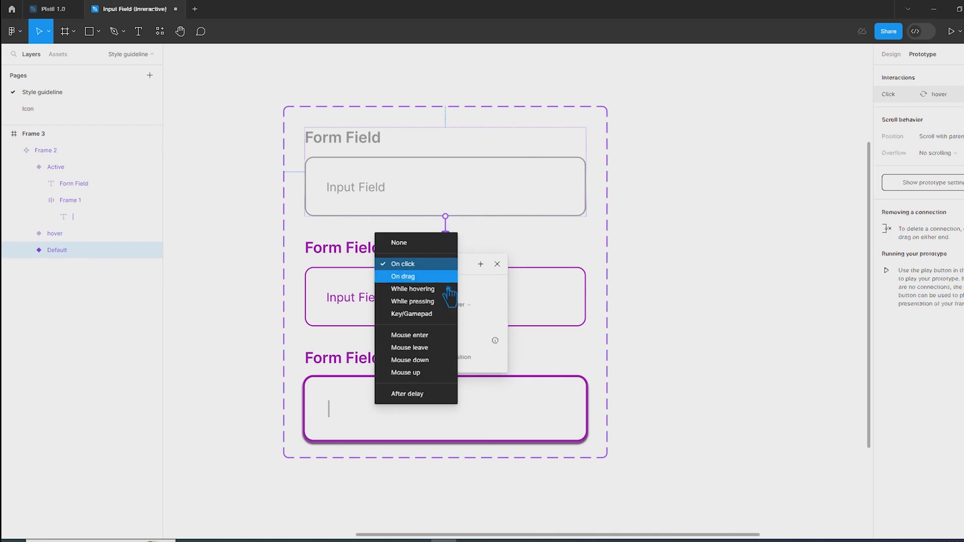
left_click(441, 296)
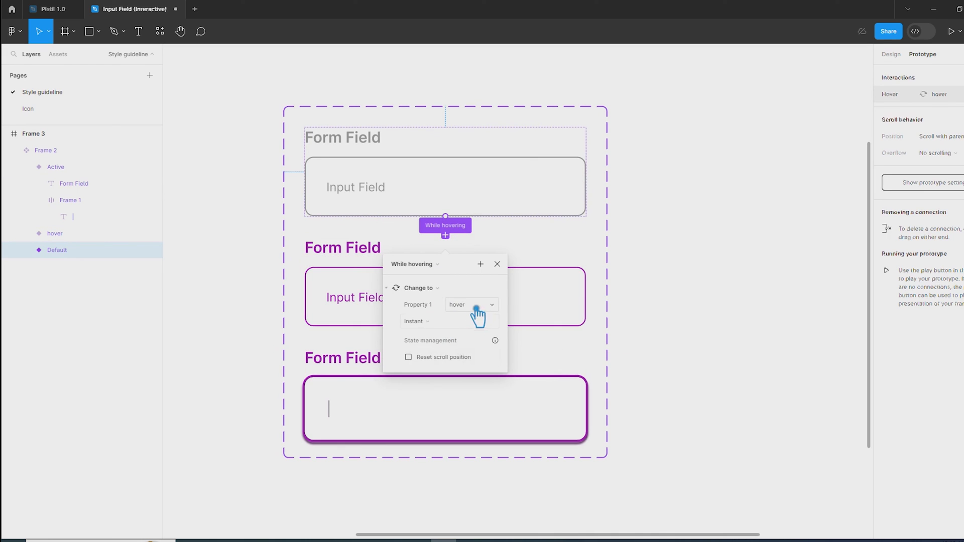
Connect the hover variant to Active on click, using Smart animate with Ease out at 230ms
left_click(581, 301)
left_click_drag(586, 298, 560, 406)
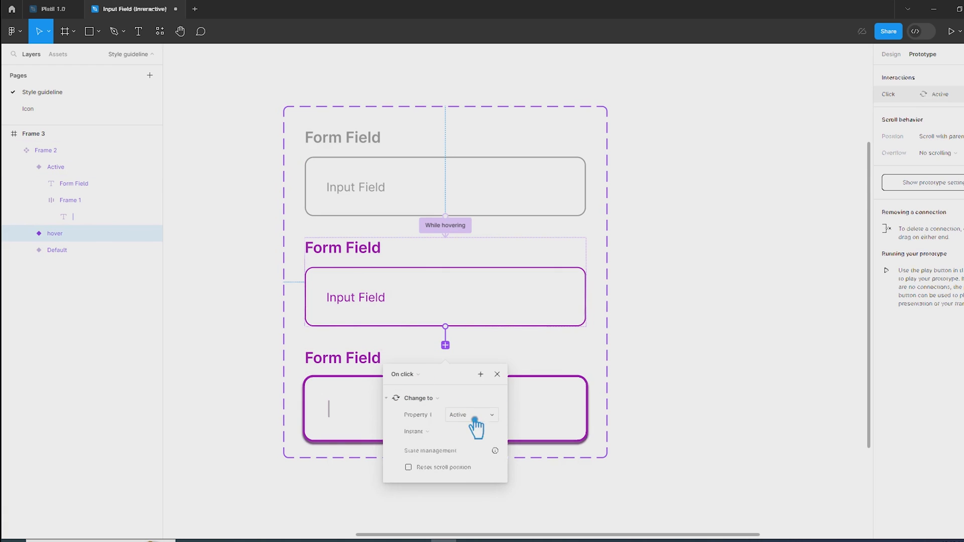
left_click(445, 430)
left_click(461, 454)
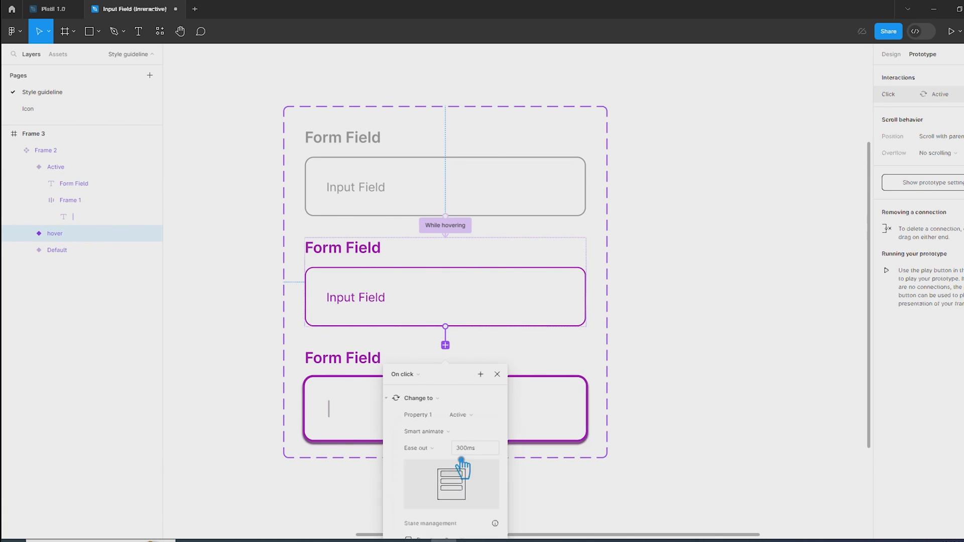
left_click(468, 451)
left_click(693, 377)
Connect the Active variant back to Default on click, using Smart animate with Ease out at 230ms
left_click(494, 409)
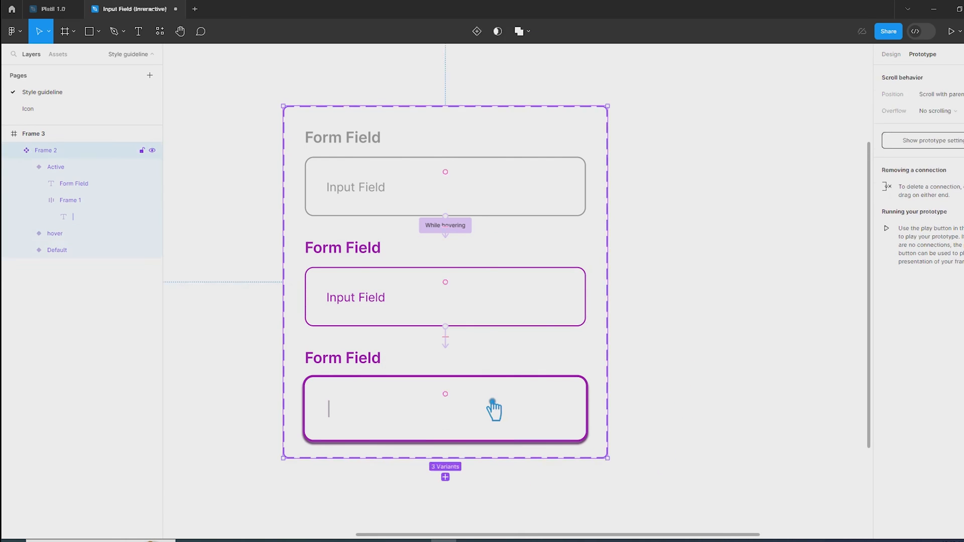
left_click(494, 409)
left_click_drag(590, 409, 536, 193)
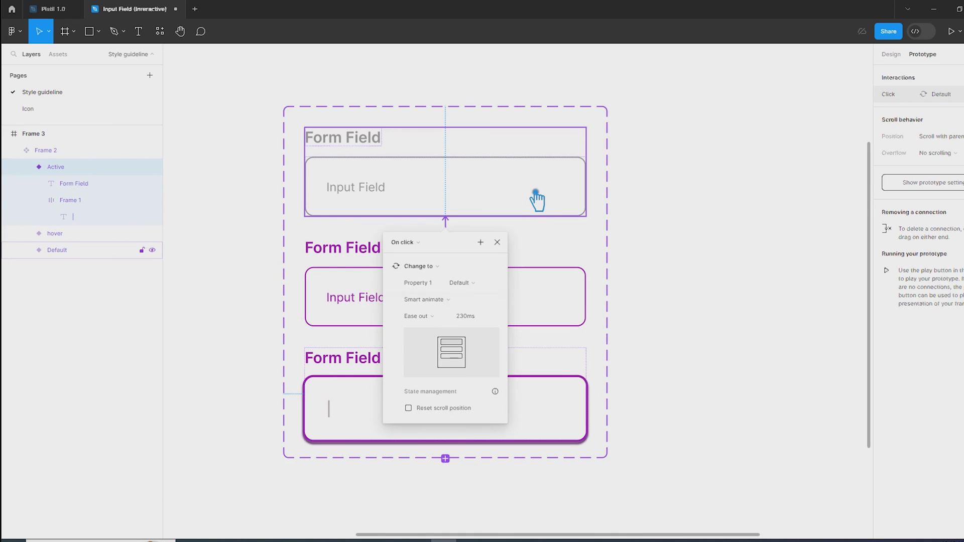
left_click(497, 242)
left_click(703, 303)
Move the three-variant component set out of Frame 3 onto the empty canvas beside it
scroll(704, 303, "down", 3)
left_click_drag(704, 304, 803, 330)
left_click_drag(616, 254, 221, 269)
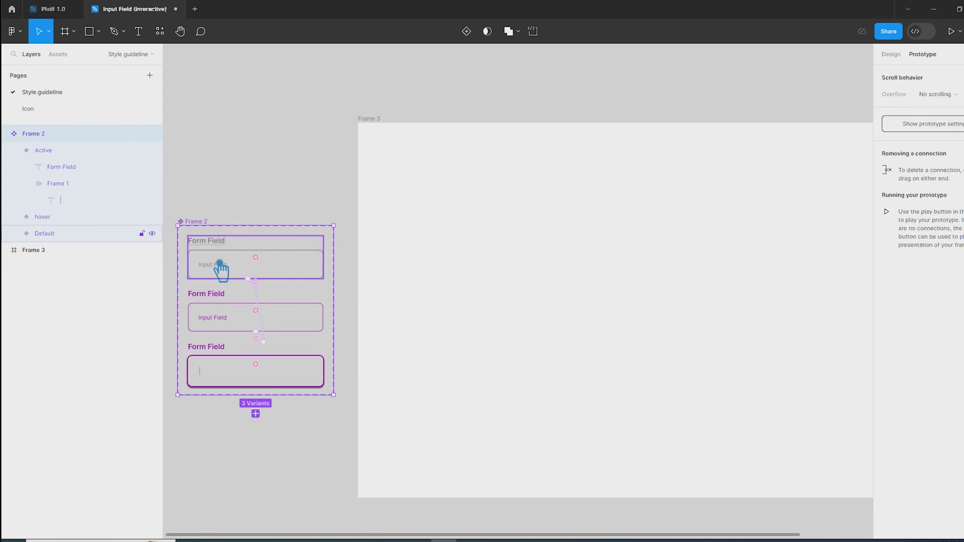
key("Escape")
Place an instance of the local Frame 2 component inside Frame 3
left_click(58, 54)
left_click_drag(46, 150, 762, 295)
scroll(774, 291, "up", 5)
left_click(764, 296)
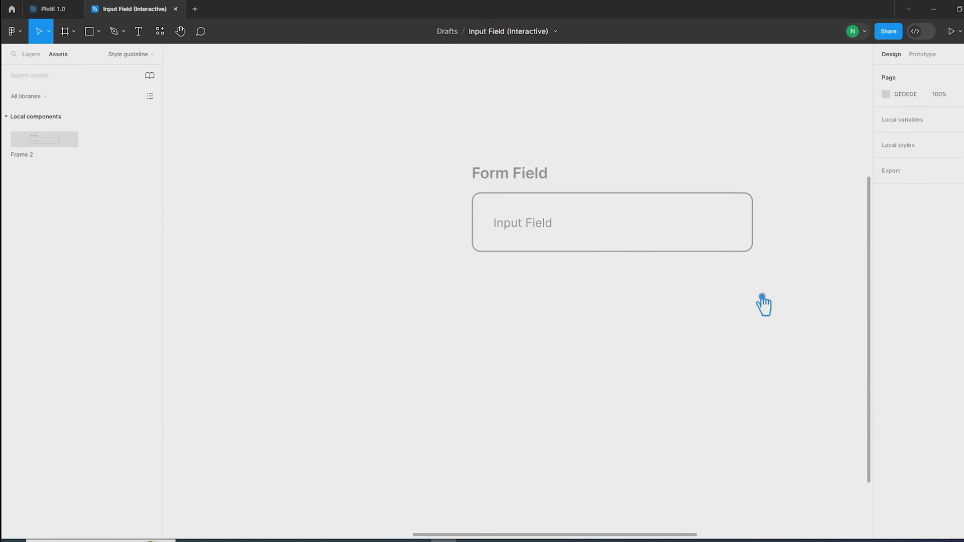
Run the prototype and test the form field's hover and click interactions
left_click(960, 31)
left_click(925, 56)
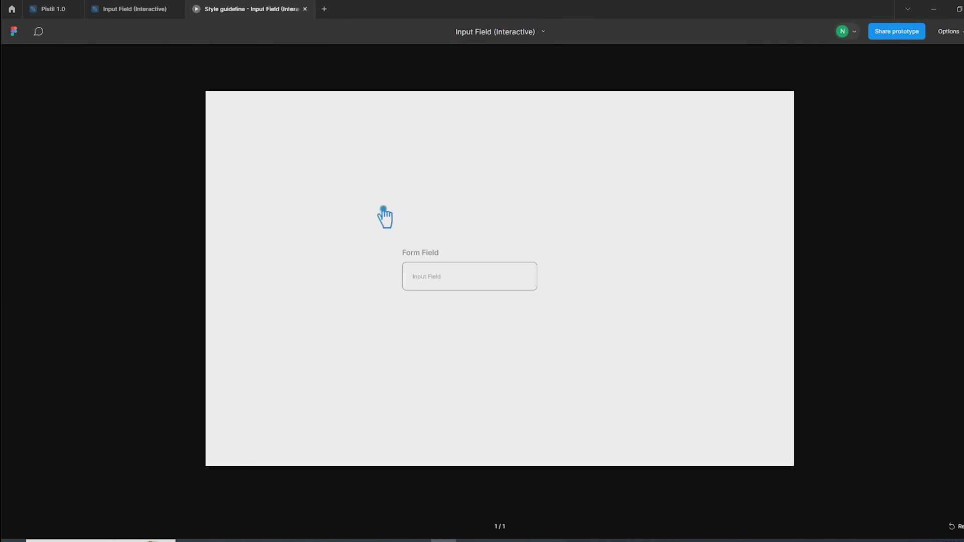
scroll(455, 281, "up", 5)
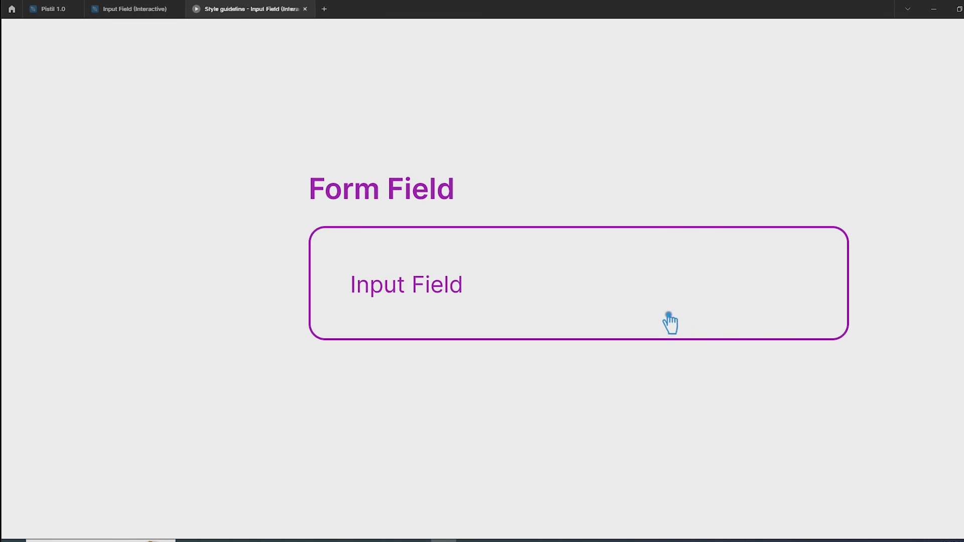
left_click(709, 308)
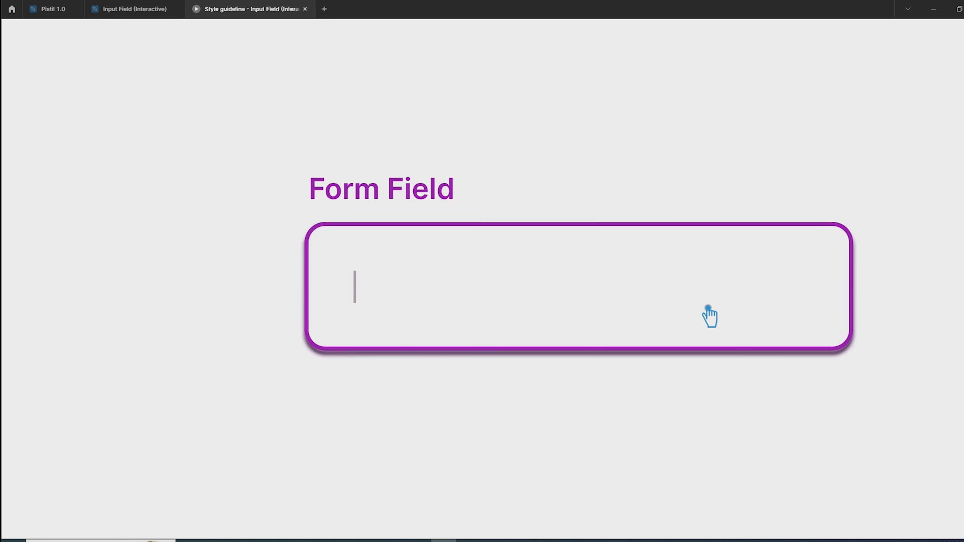
left_click(711, 306)
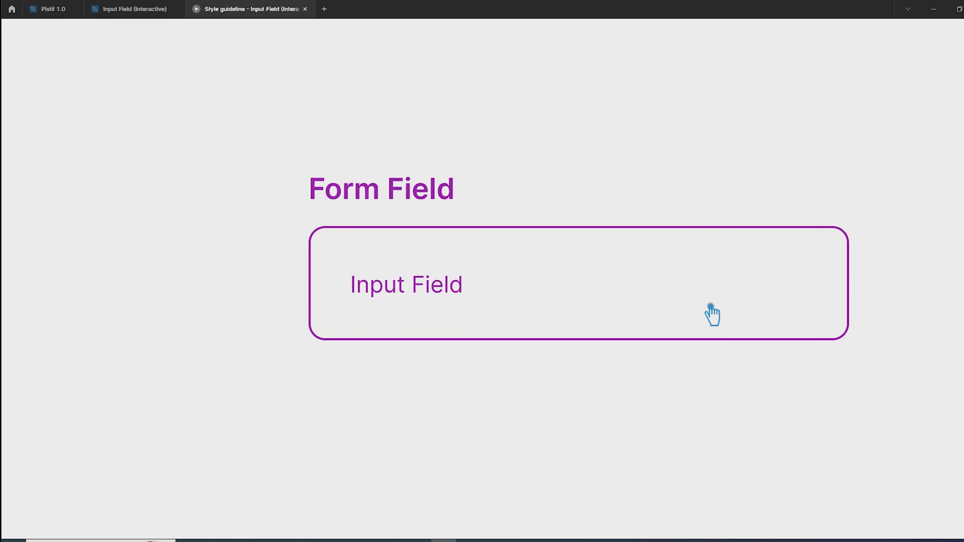
Return to the design file and duplicate the form field instance in Frame 3 twice, forming a vertical stack of three
key("ctrl+shift+Tab")
left_click_drag(723, 264, 758, 346)
mouse_move(511, 191)
left_mouse_down()
mouse_move(517, 146)
mouse_move(513, 174)
left_mouse_up()
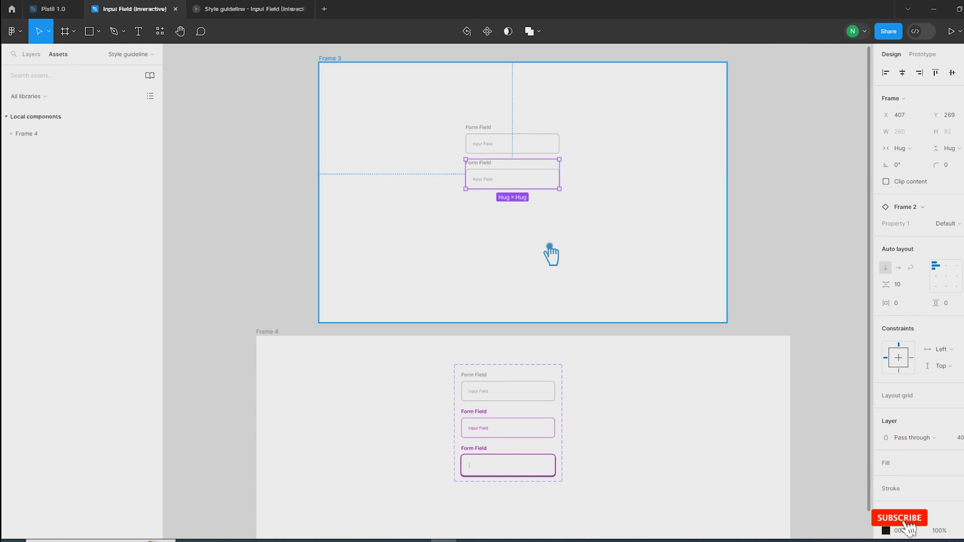
key("ctrl+d")
scroll(544, 149, "up", 5)
left_click(605, 238)
left_click(527, 231)
left_click(483, 316)
left_click(499, 154)
left_click(673, 202)
Test the three stacked form fields in the prototype preview
key("ctrl+Tab")
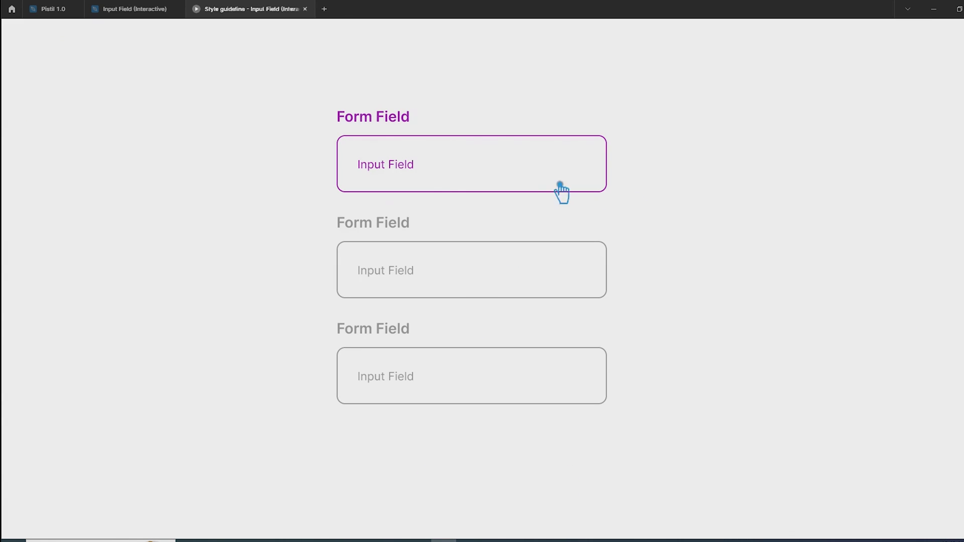